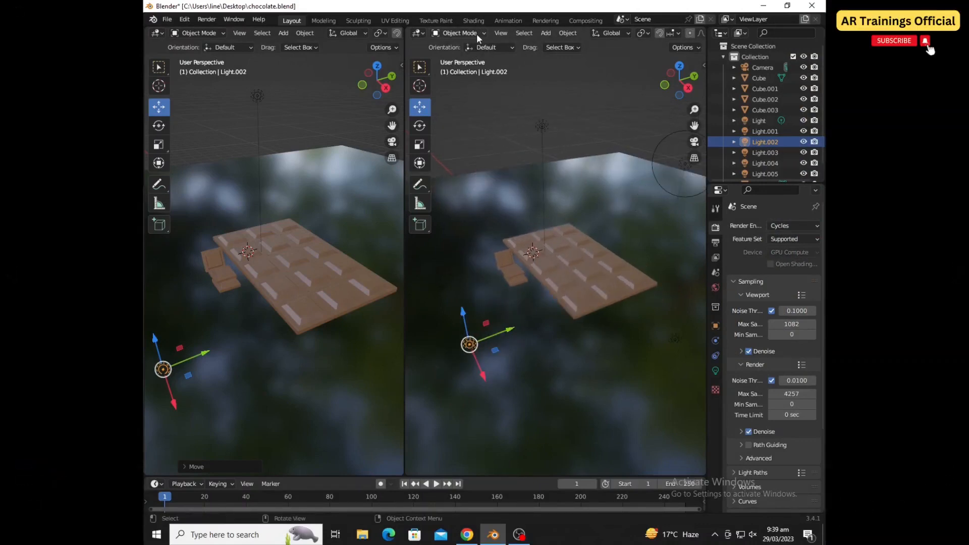
# - Select the chocolate bar and merge the two side-by-side 3D viewports into a single one
pyautogui.click(570, 235)
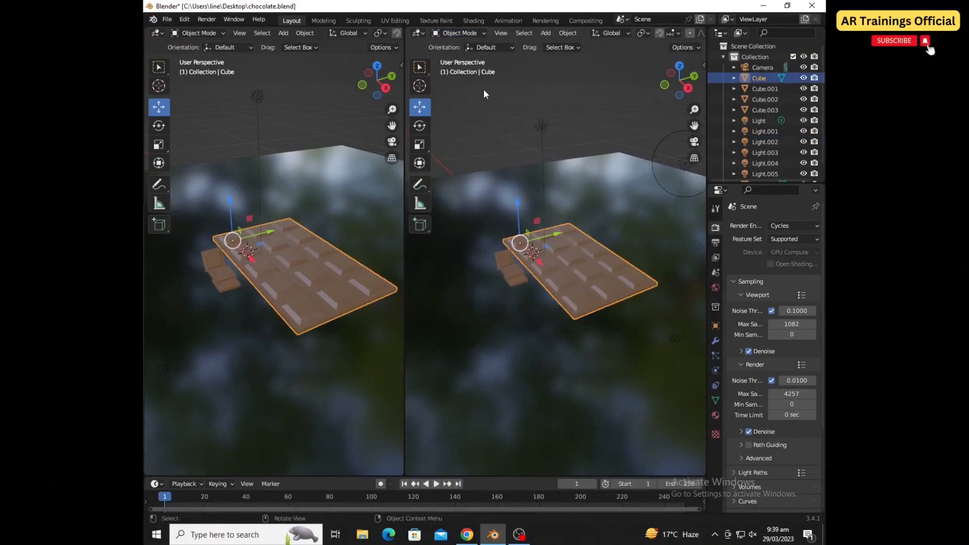
pyautogui.click(468, 33)
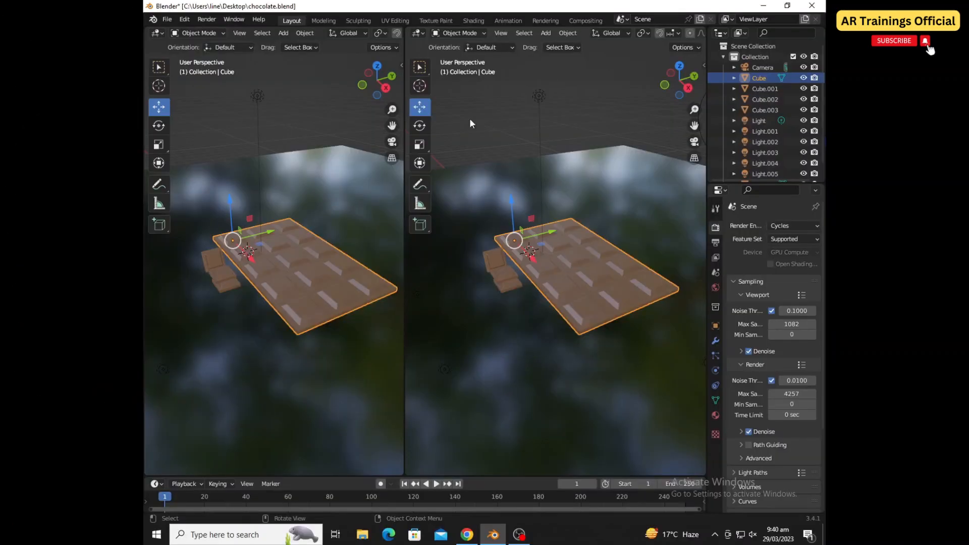
pyautogui.moveTo(404, 211); pyautogui.dragTo(407, 211)
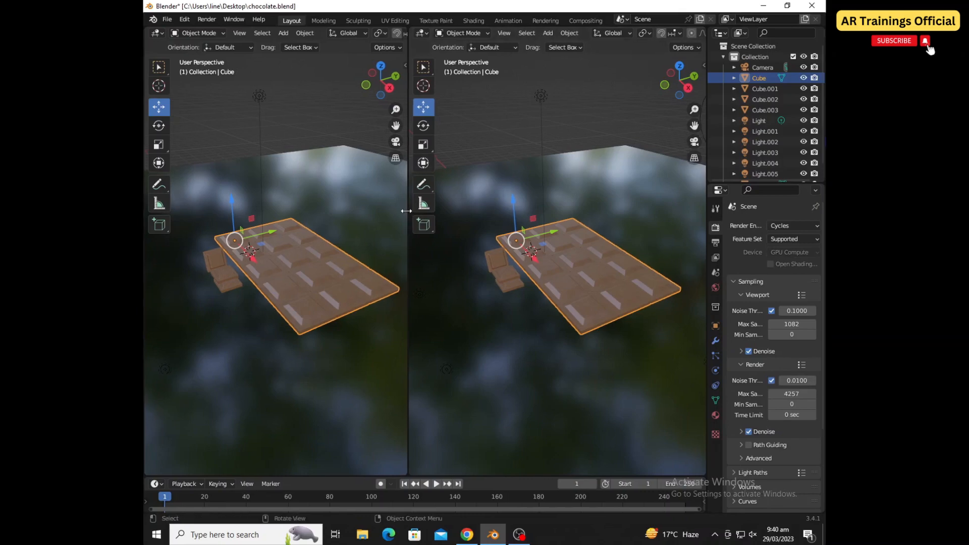
pyautogui.rightClick(407, 210)
pyautogui.click(406, 210)
pyautogui.click(506, 210)
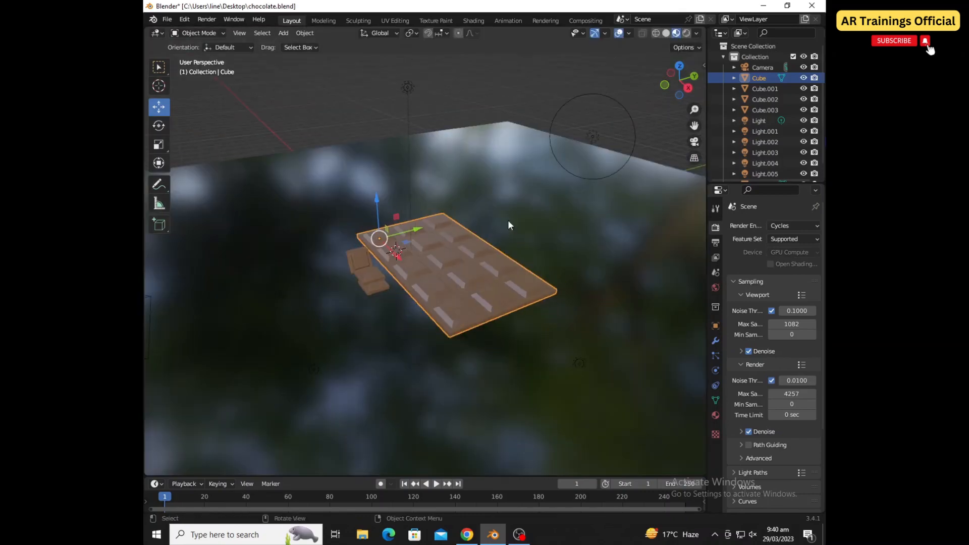
# - Switch the 3D viewport to Solid shading
pyautogui.click(664, 34)
pyautogui.scroll(2, 455, 232)
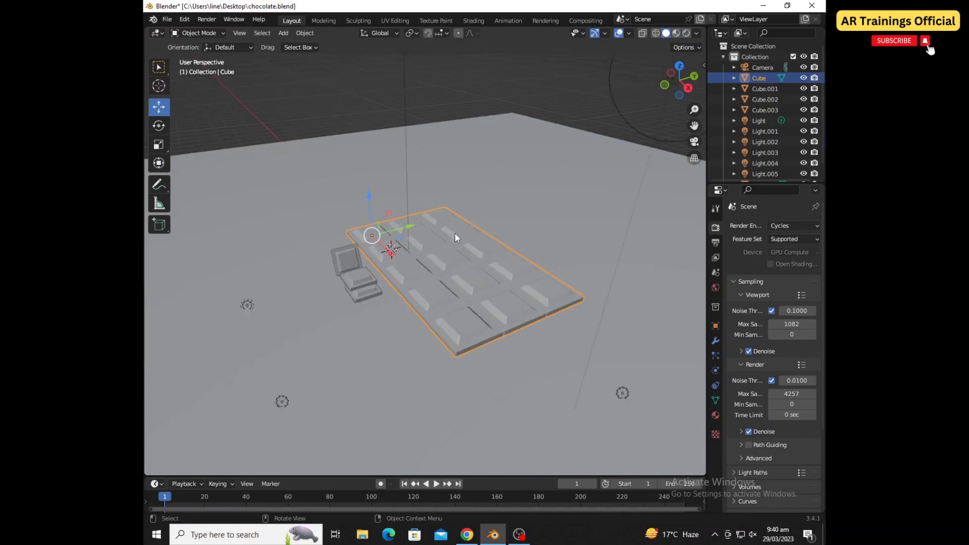
pyautogui.moveTo(453, 316); pyautogui.dragTo(353, 300, button='middle')
pyautogui.scroll(-2, 446, 283)
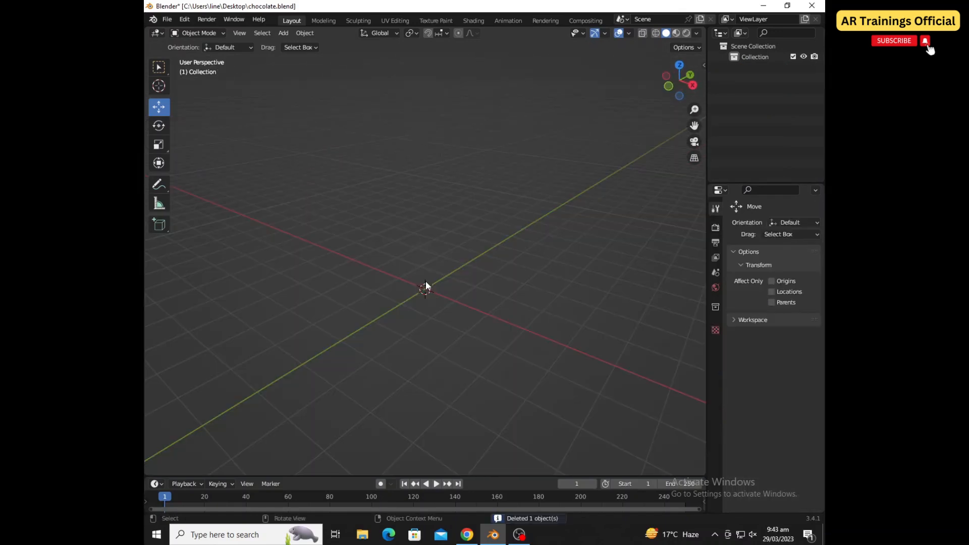
# - Add a cube mesh at the origin and scale it down uniformly to about 0.26
pyautogui.hotkey('shift', 's')
pyautogui.press('Escape')
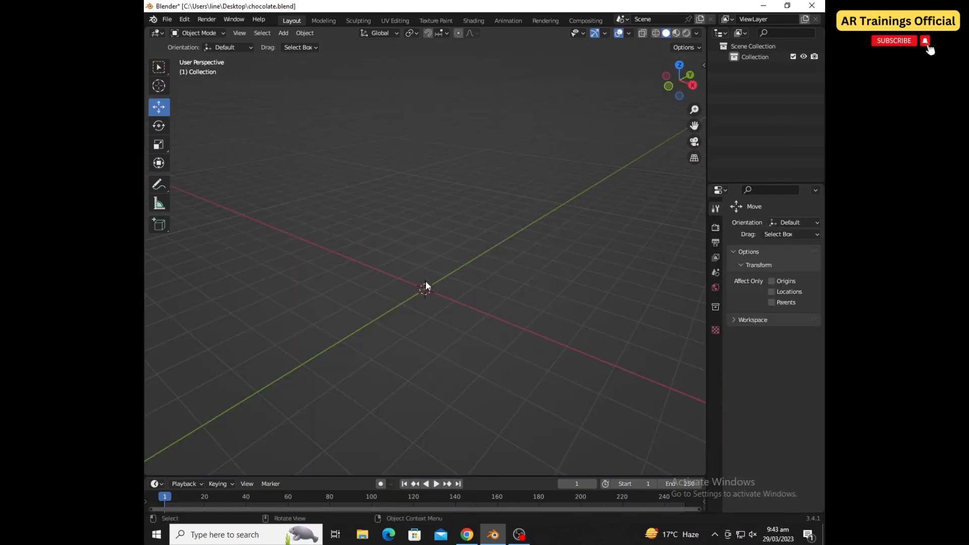
pyautogui.hotkey('shift', 'a')
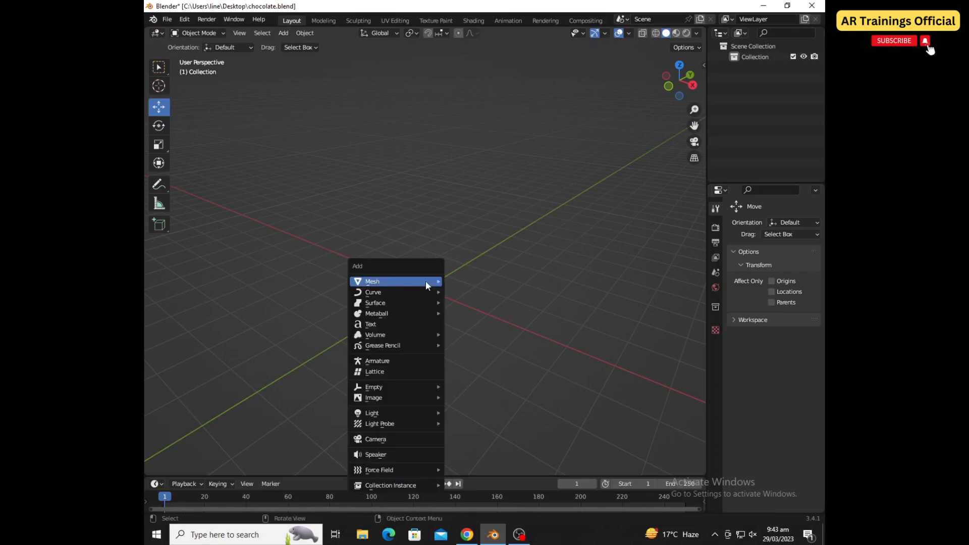
pyautogui.moveTo(426, 282)
pyautogui.click(476, 291)
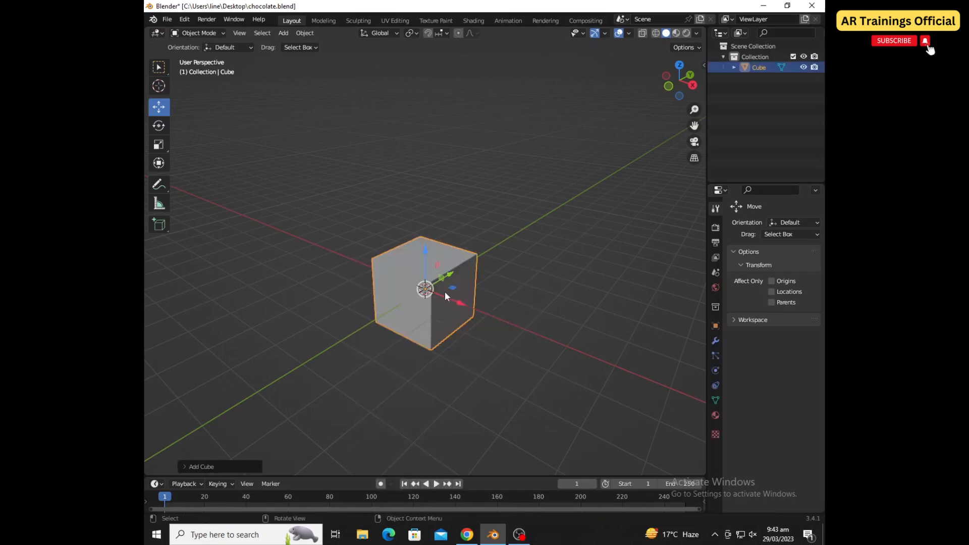
pyautogui.press('s')
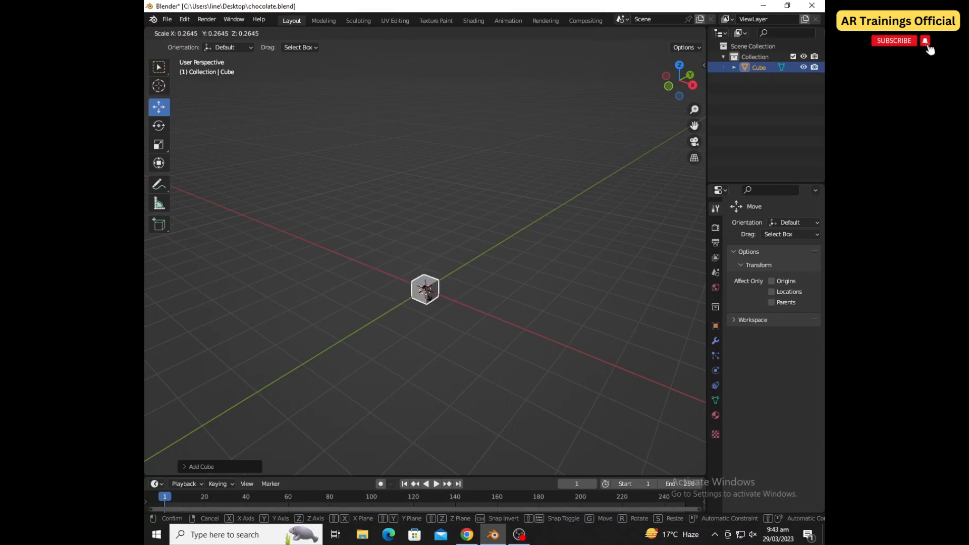
pyautogui.click(427, 294)
# - Scale the cube down along the Z axis to flatten it into a thin square slab
pyautogui.moveTo(428, 293); pyautogui.dragTo(405, 294, button='middle')
pyautogui.scroll(2, 406, 295)
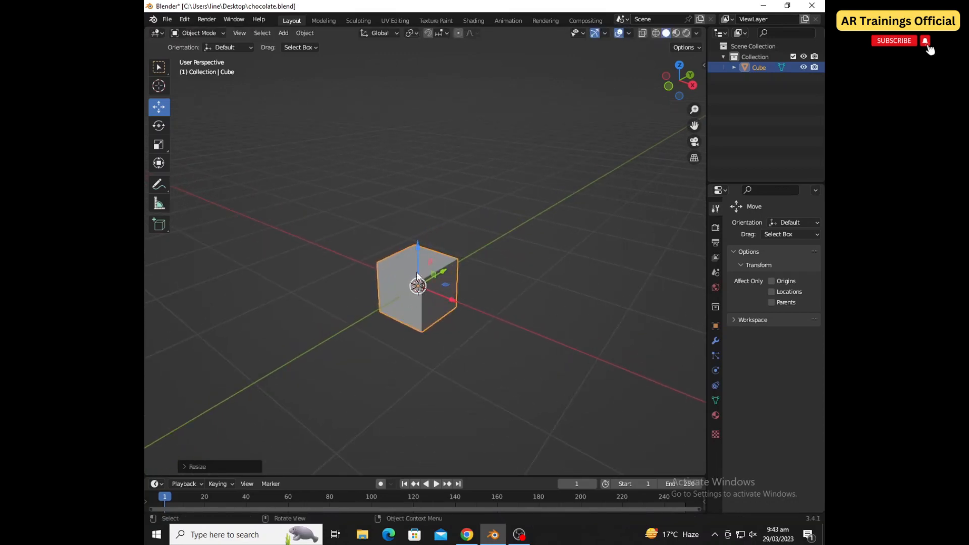
pyautogui.press('s')
pyautogui.press('z')
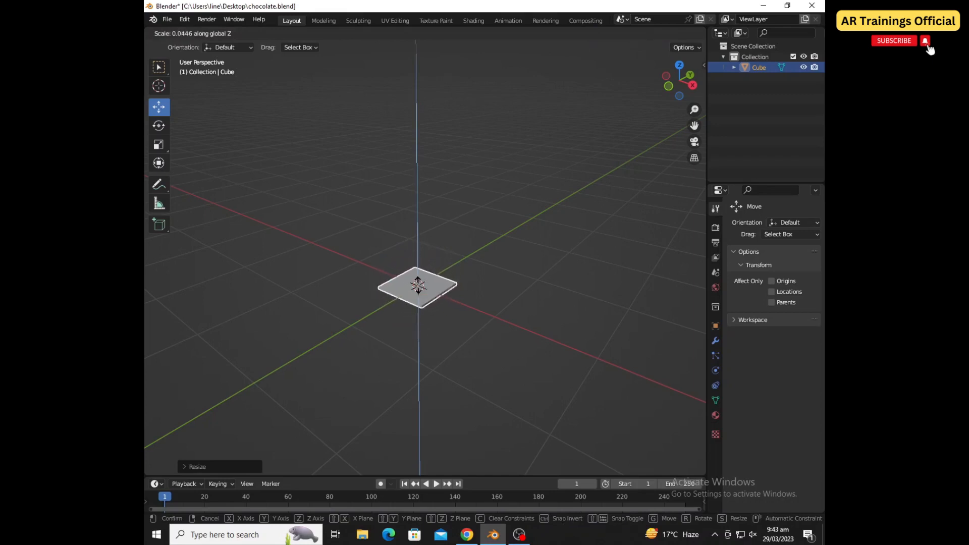
pyautogui.click(419, 281)
# - In Edit Mode, inset the slab's top face with a thickness of about 0.23 m
pyautogui.scroll(-4, 415, 302)
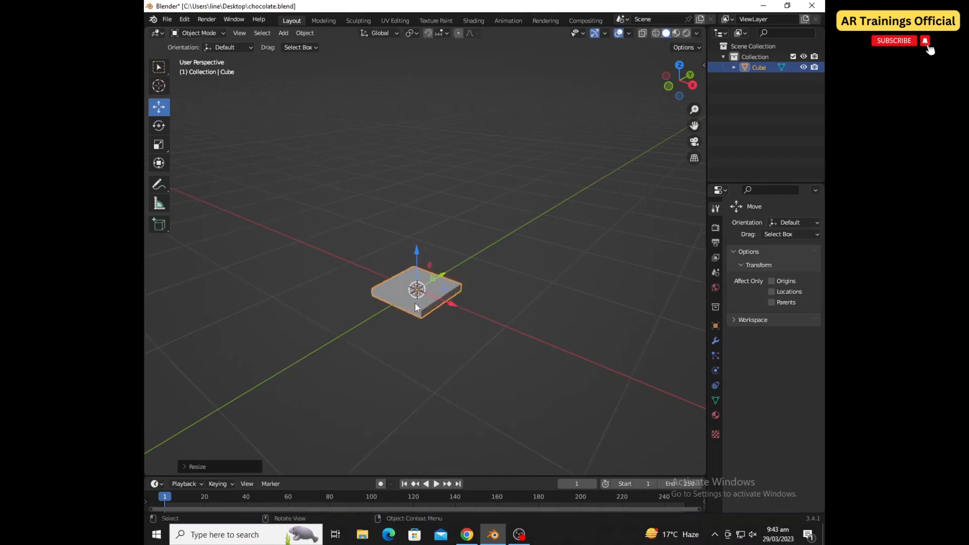
pyautogui.moveTo(428, 309)
pyautogui.mouseDown(button='middle')
pyautogui.moveTo(424, 320)
pyautogui.moveTo(439, 294)
pyautogui.mouseUp(button='middle')
pyautogui.scroll(2, 453, 297)
pyautogui.scroll(2, 437, 297)
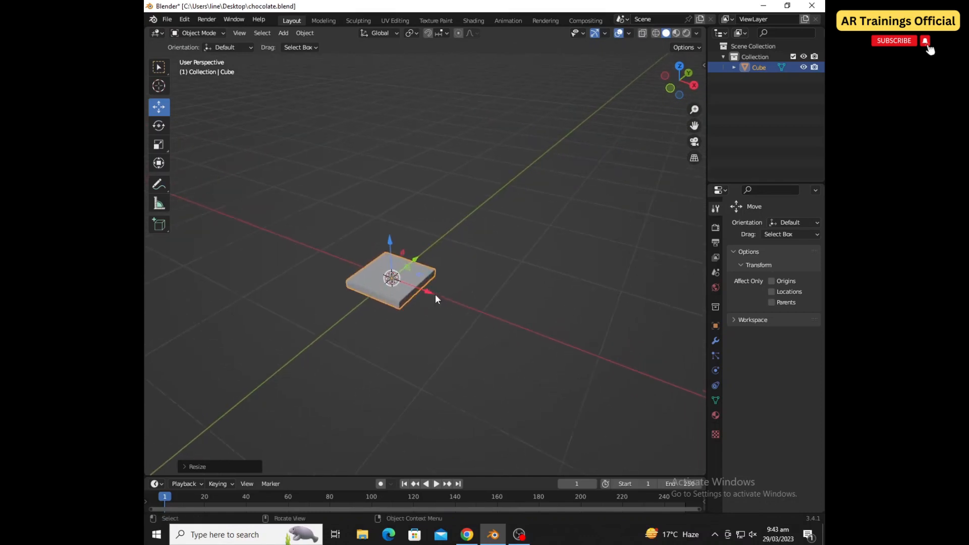
pyautogui.click(211, 33)
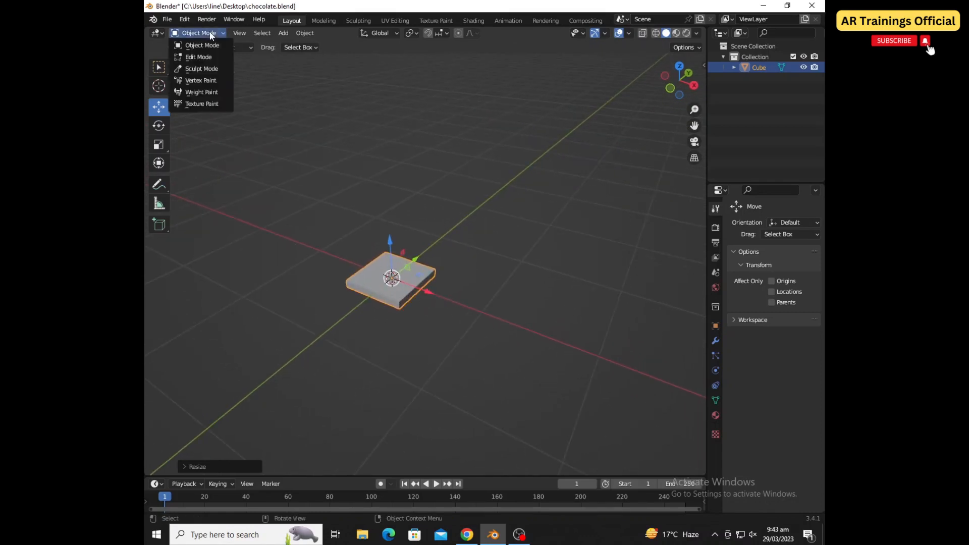
pyautogui.click(200, 57)
pyautogui.scroll(3, 344, 335)
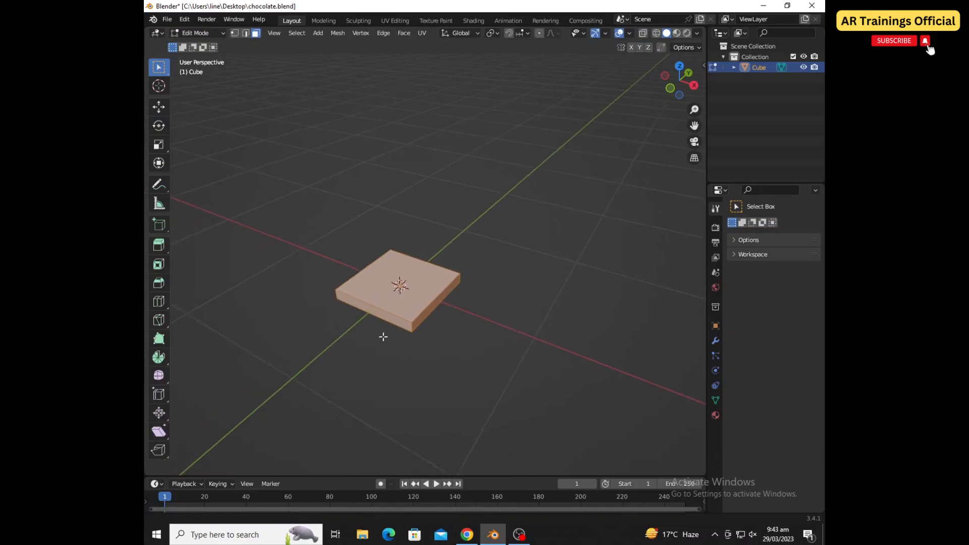
pyautogui.moveTo(383, 336); pyautogui.dragTo(399, 328, button='middle')
pyautogui.hotkey('alt', 'a')
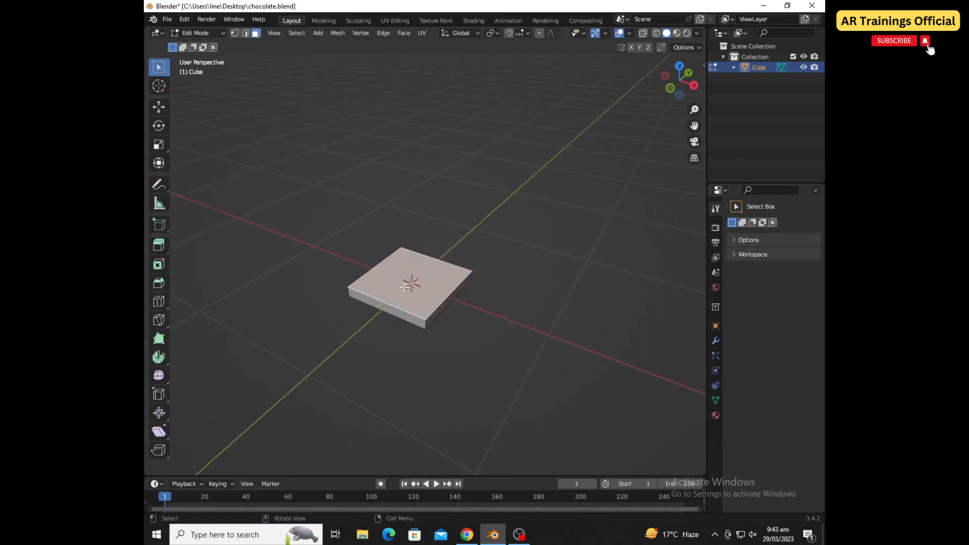
pyautogui.press('i')
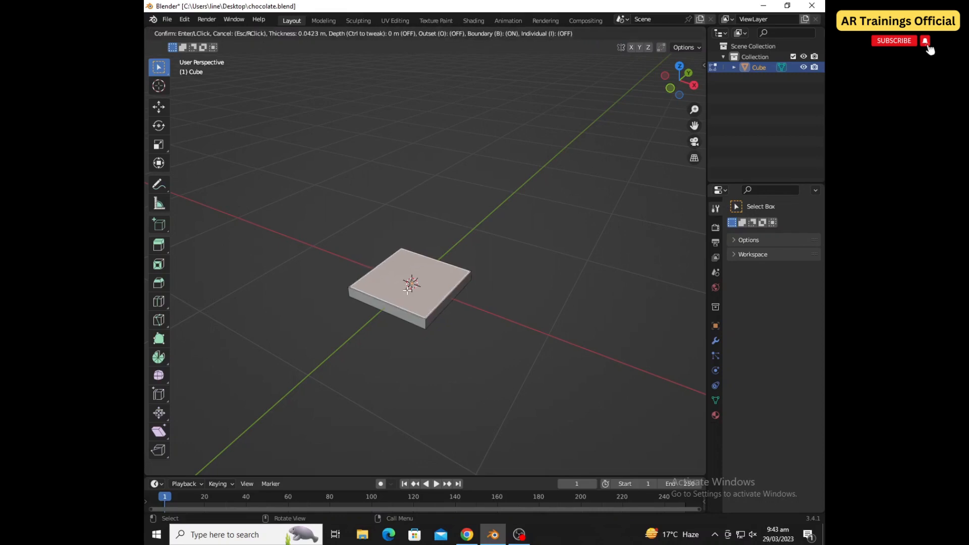
pyautogui.scroll(2, 403, 296)
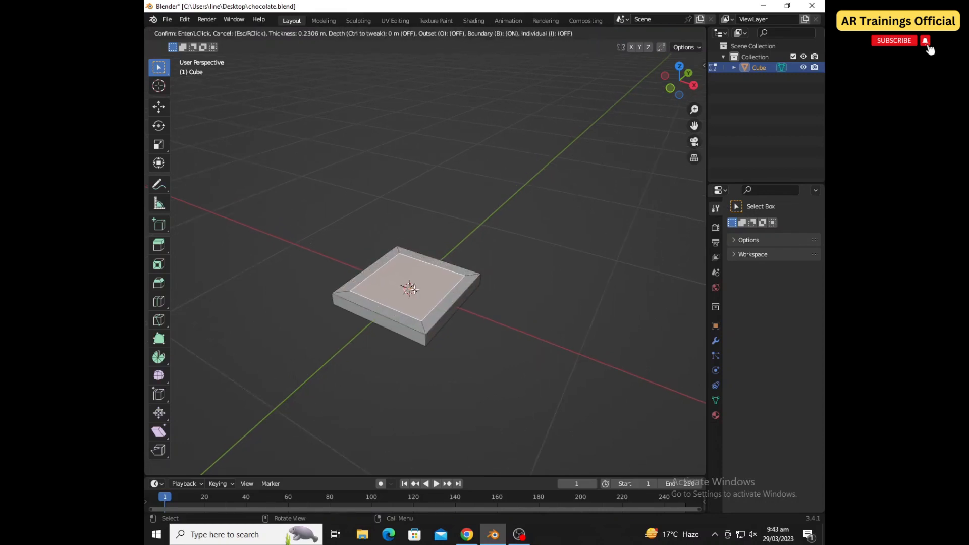
pyautogui.click(414, 289)
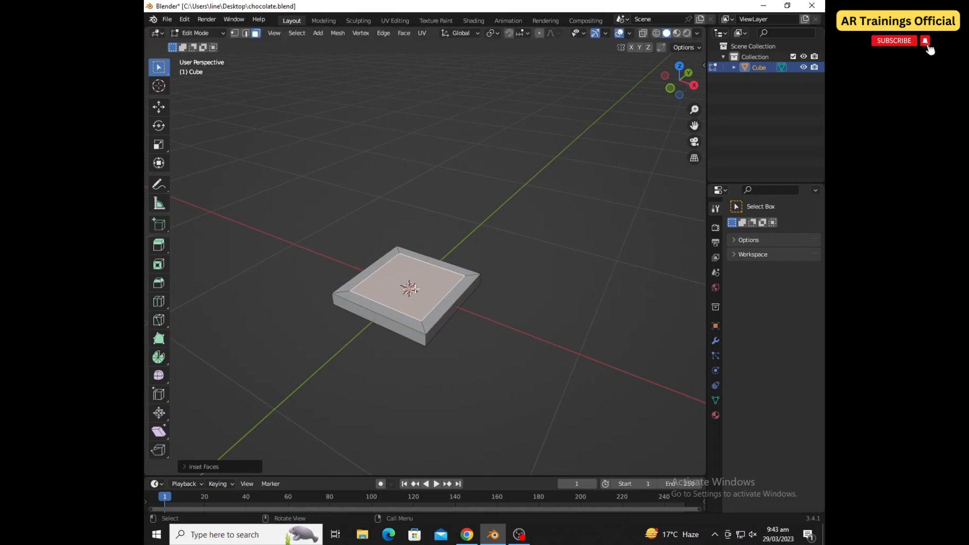
# - Extrude the inset top face upward about 0.07 m and scale it to about 0.81 for sloped sides
pyautogui.press('e')
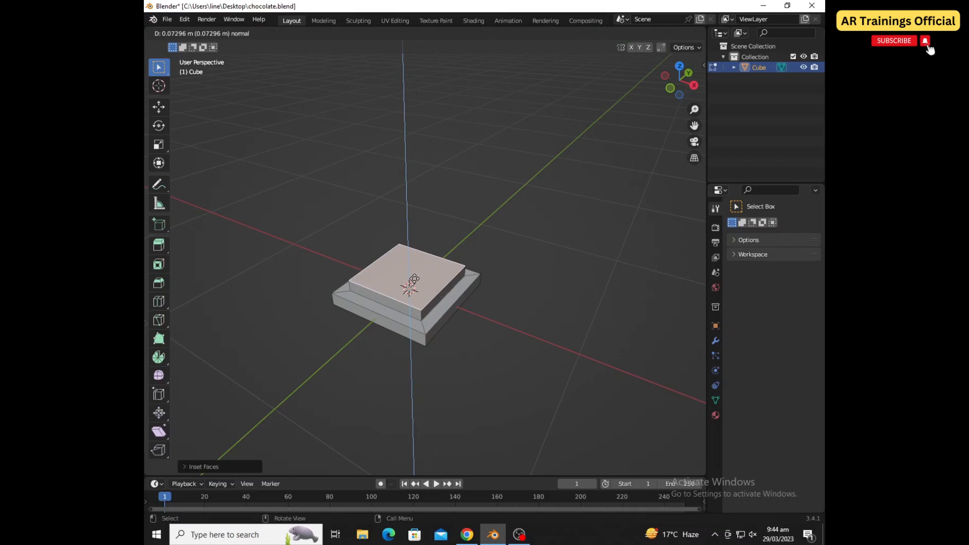
pyautogui.click(414, 280)
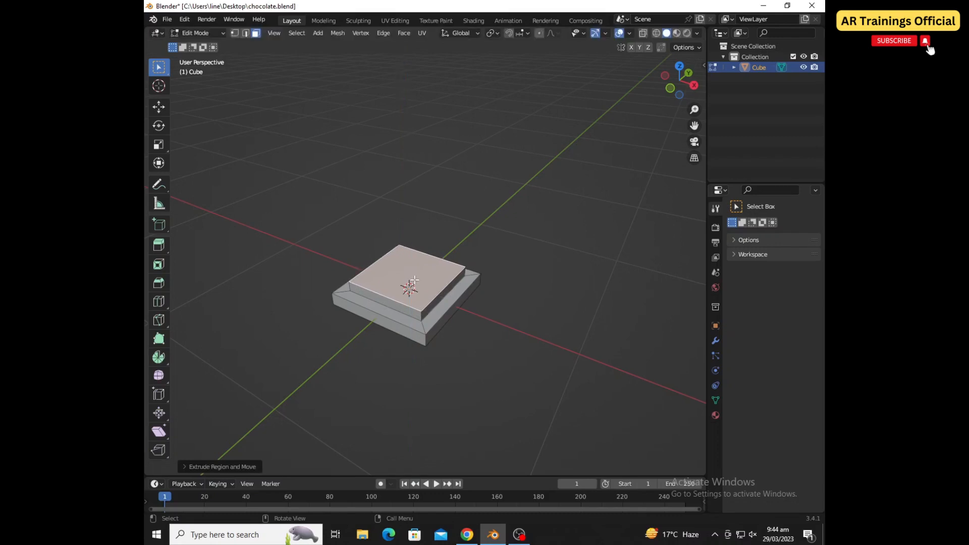
pyautogui.press('s')
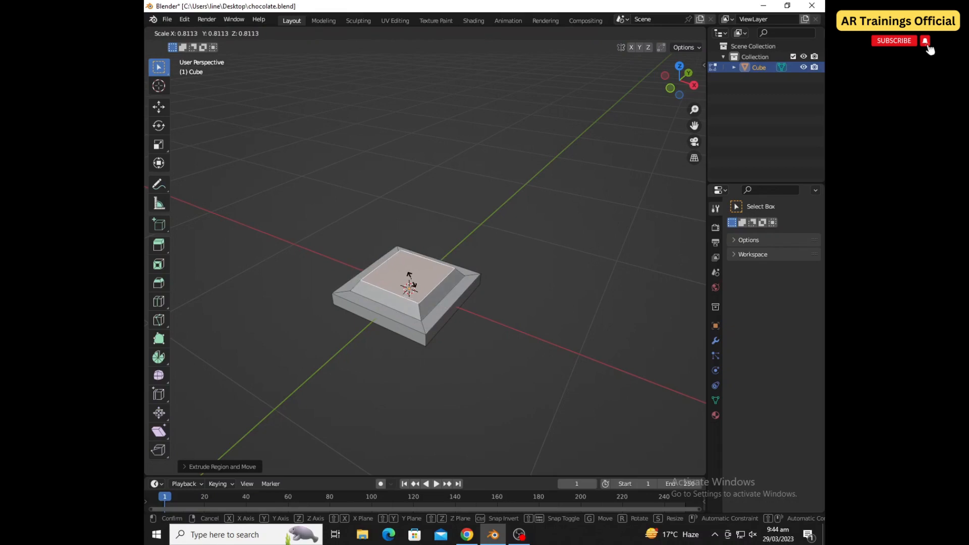
pyautogui.click(410, 281)
# - Check the raised chocolate piece from several angles and return to Object Mode
pyautogui.scroll(-2, 434, 332)
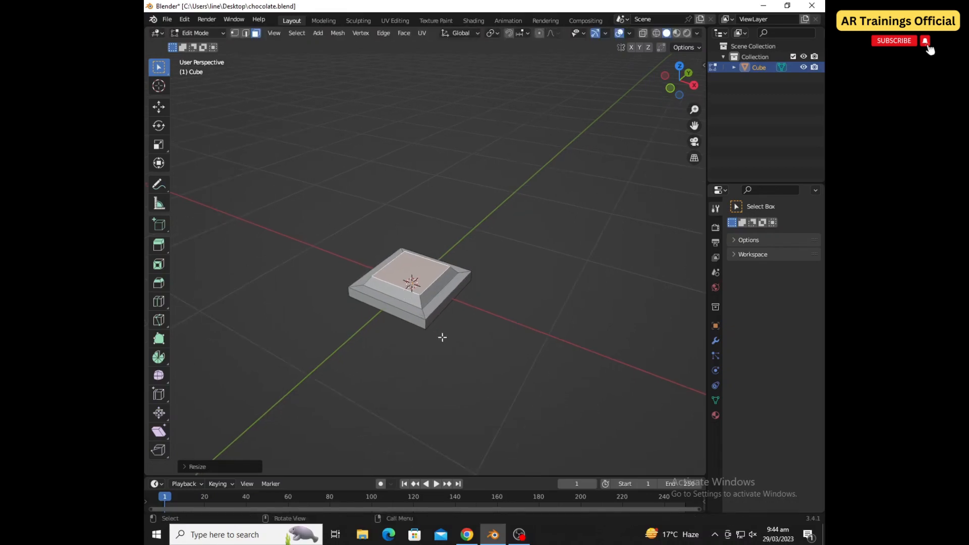
pyautogui.moveTo(442, 337); pyautogui.dragTo(454, 305, button='middle')
pyautogui.keyDown('shift'); pyautogui.moveTo(417, 387); pyautogui.dragTo(466, 342, button='middle'); pyautogui.keyUp('shift')
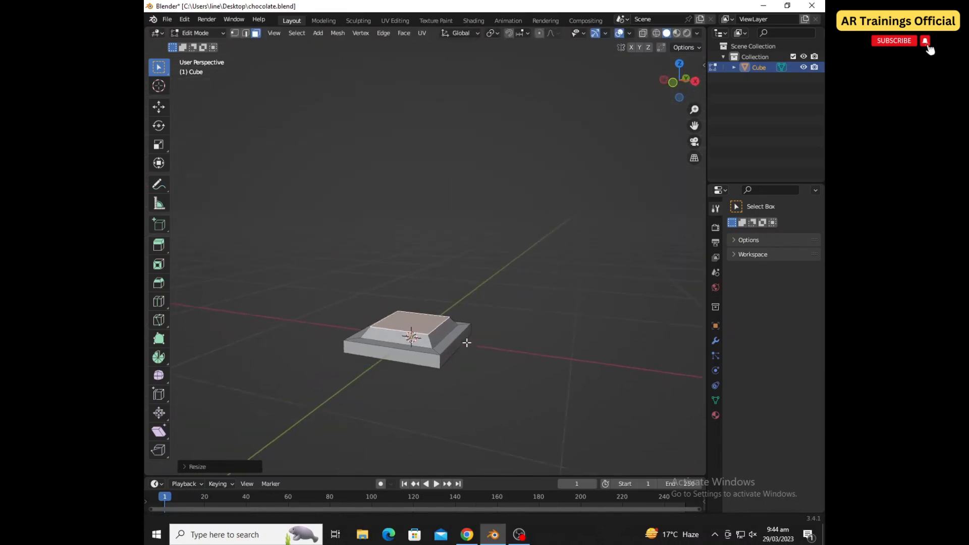
pyautogui.scroll(1, 466, 342)
pyautogui.moveTo(506, 387); pyautogui.dragTo(300, 47, button='middle')
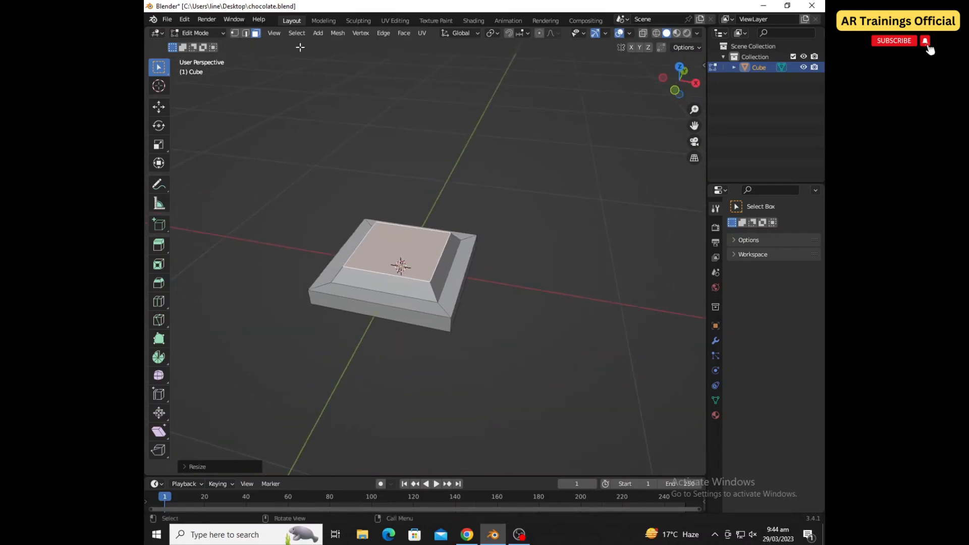
pyautogui.click(222, 33)
pyautogui.click(205, 46)
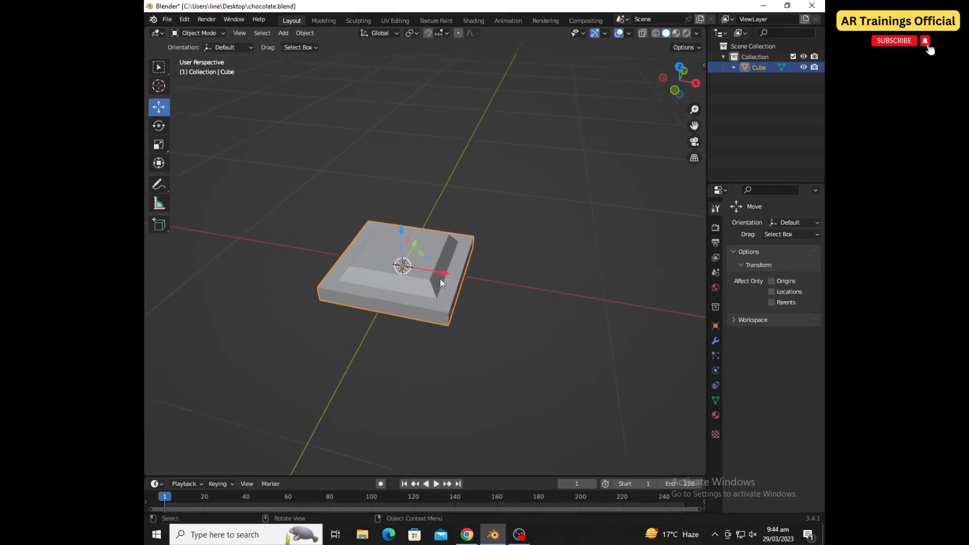
pyautogui.moveTo(440, 278); pyautogui.dragTo(493, 329, button='middle')
pyautogui.moveTo(554, 331); pyautogui.dragTo(533, 343, button='middle')
pyautogui.moveTo(474, 335); pyautogui.dragTo(492, 328, button='middle')
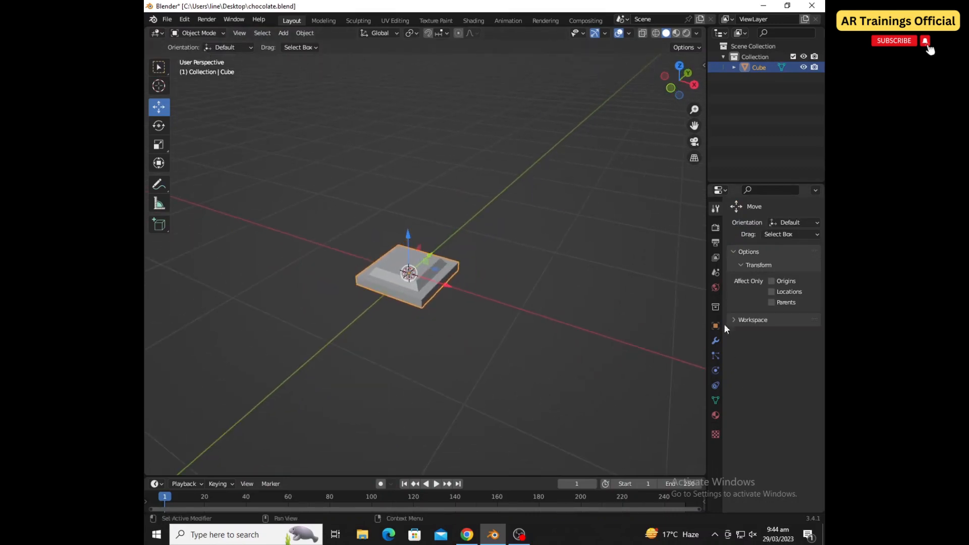
# - Add an Array modifier with a count of 5 along X to the chocolate piece, and apply it
pyautogui.click(715, 340)
pyautogui.click(750, 227)
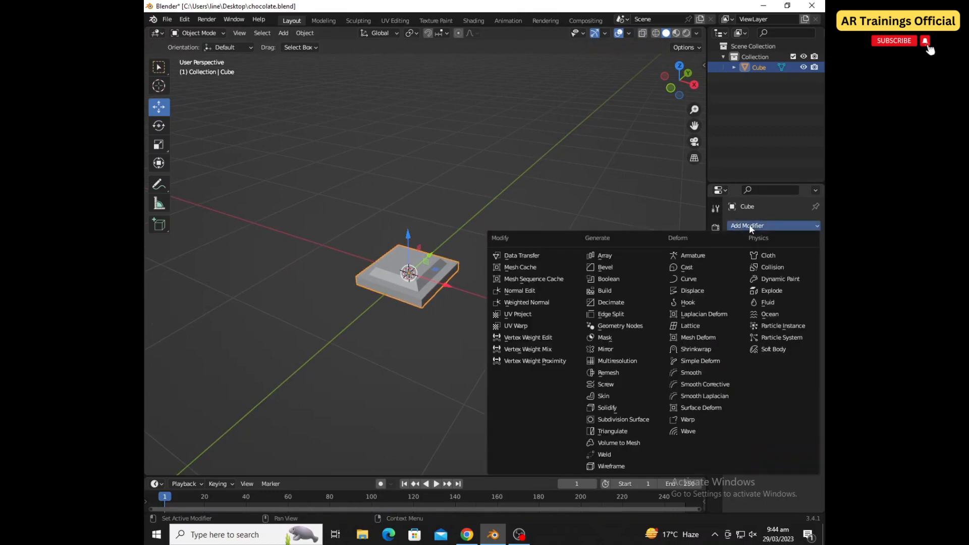
pyautogui.click(607, 256)
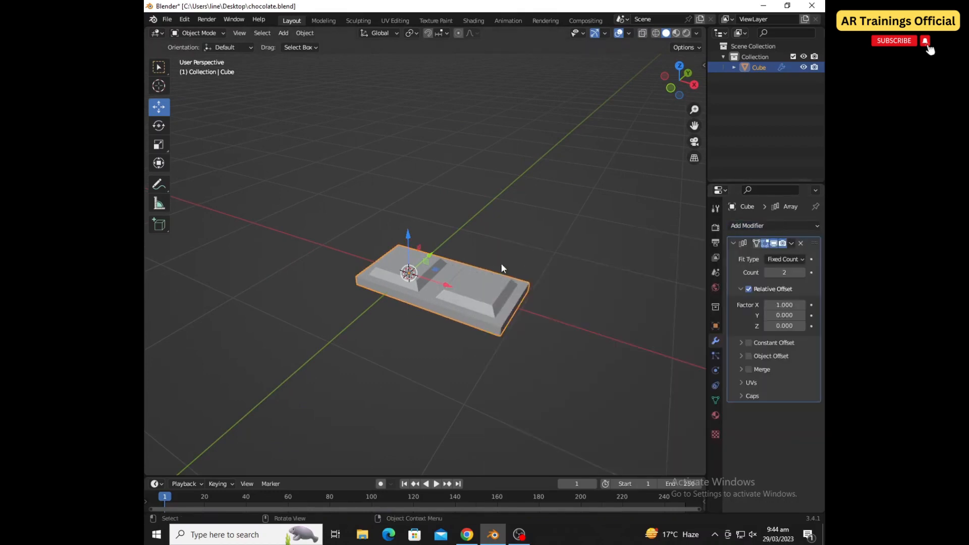
pyautogui.click(801, 273)
pyautogui.click(801, 273)
pyautogui.scroll(-2, 483, 314)
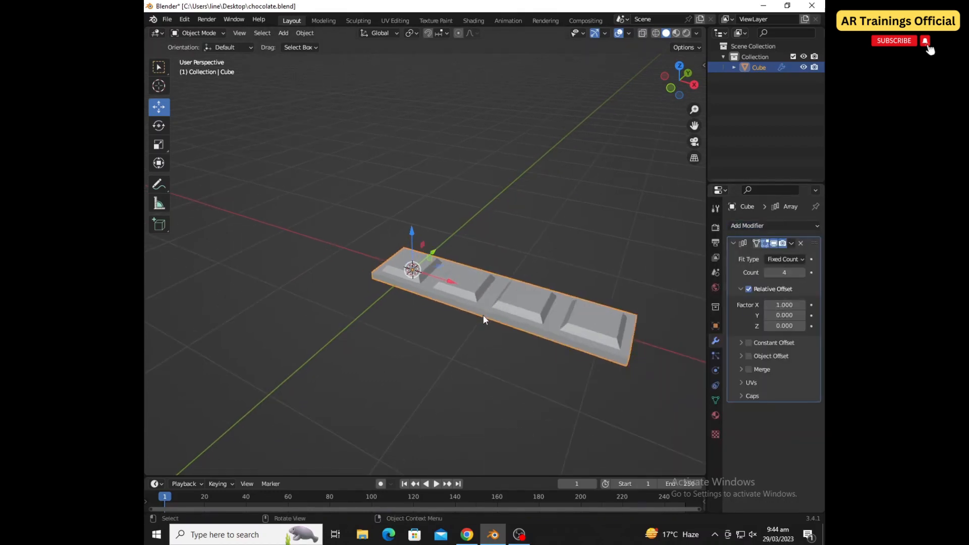
pyautogui.moveTo(499, 331); pyautogui.dragTo(495, 363, button='middle')
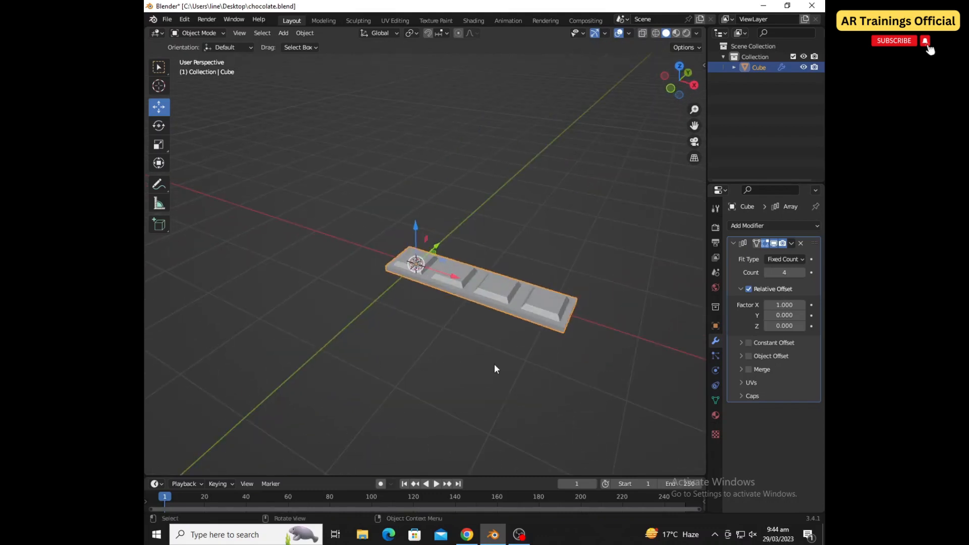
pyautogui.click(801, 272)
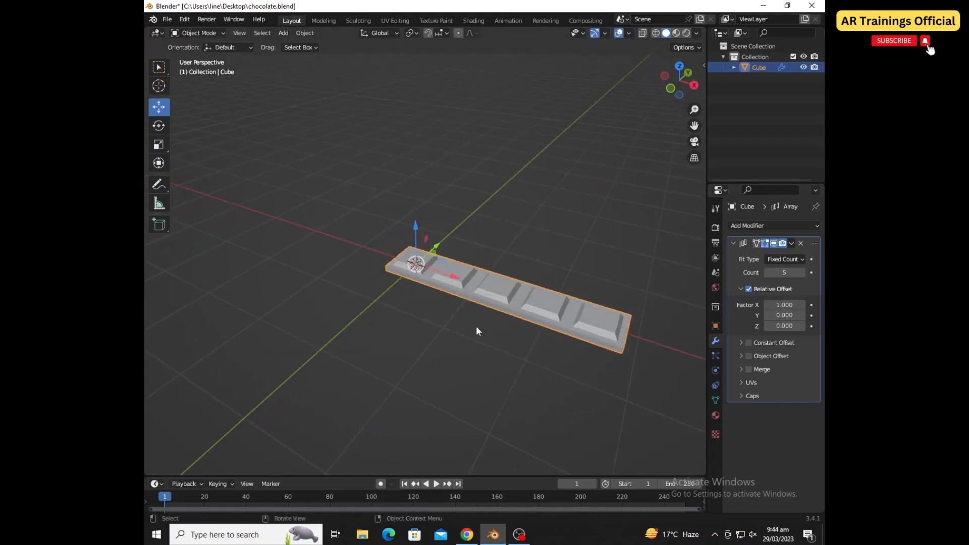
pyautogui.keyDown('shift'); pyautogui.moveTo(476, 326); pyautogui.dragTo(496, 347, button='middle'); pyautogui.keyUp('shift')
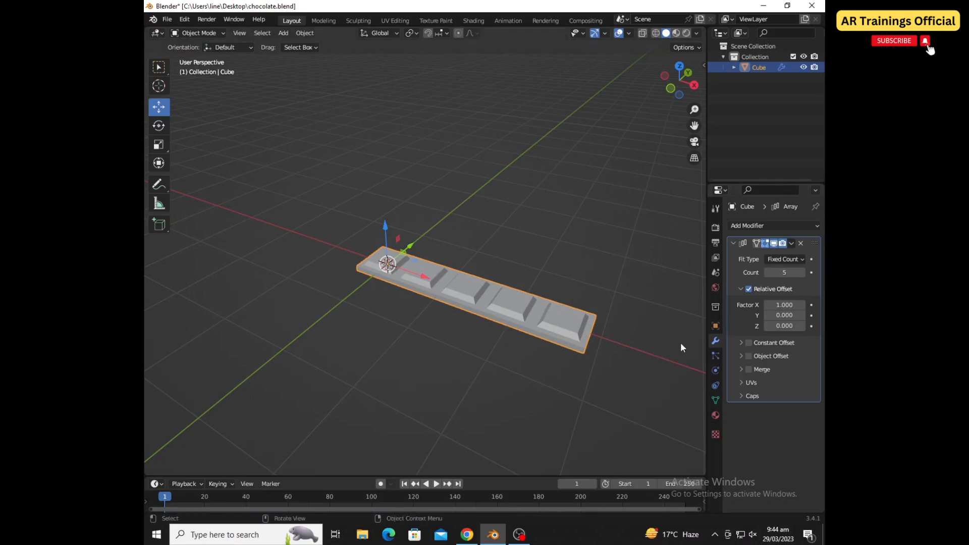
pyautogui.click(791, 243)
pyautogui.click(764, 255)
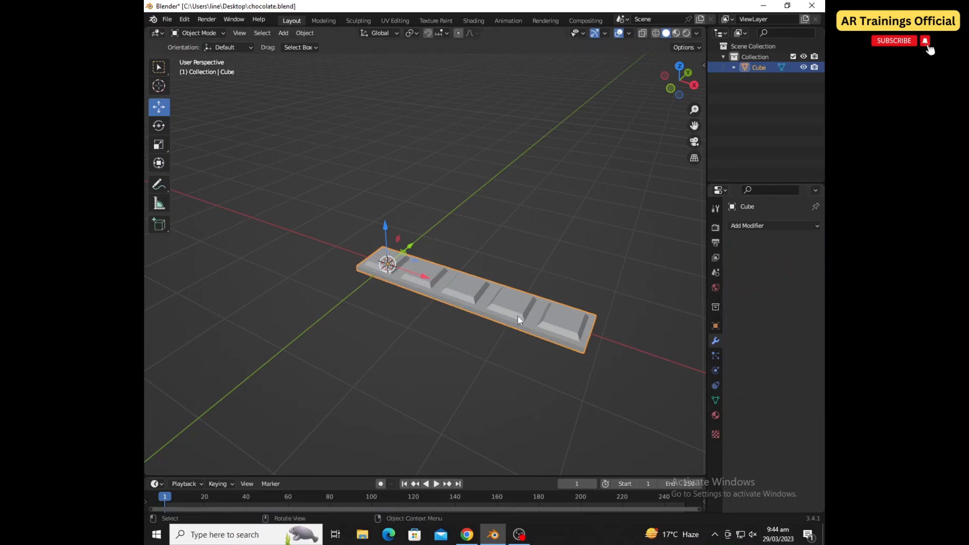
# - Add a second Array modifier to the chocolate row with a relative offset of 0 in X and 1 in Y
pyautogui.click(747, 230)
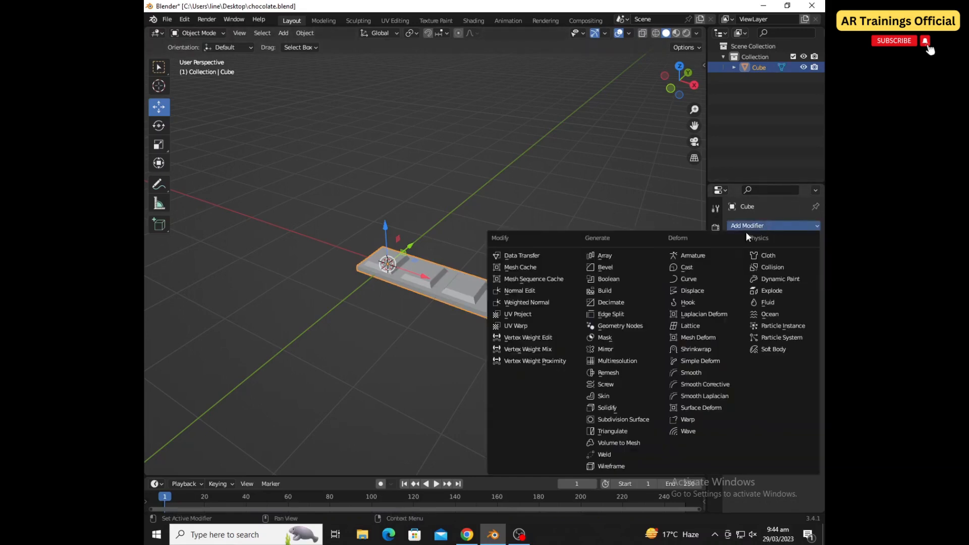
pyautogui.click(634, 253)
pyautogui.scroll(-1, 467, 324)
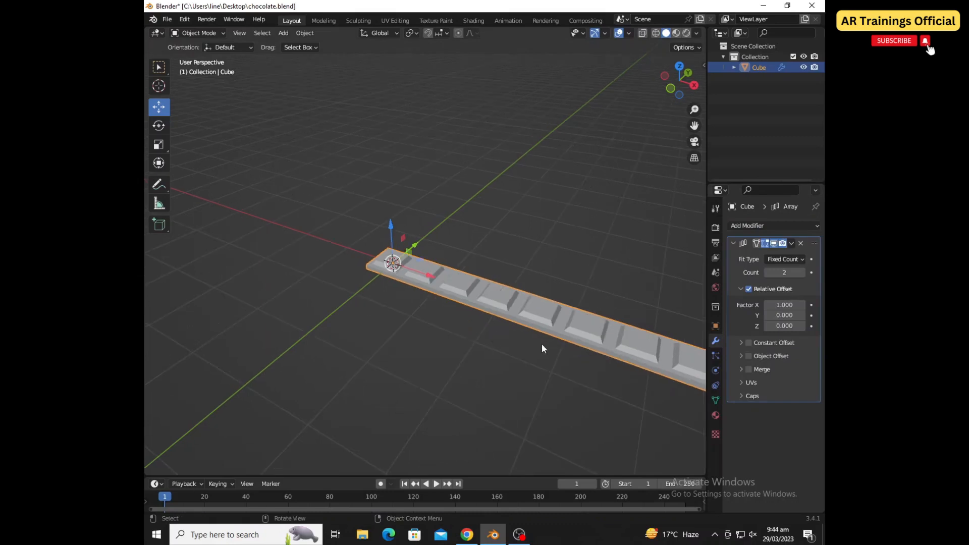
pyautogui.moveTo(541, 344); pyautogui.dragTo(508, 344, button='middle')
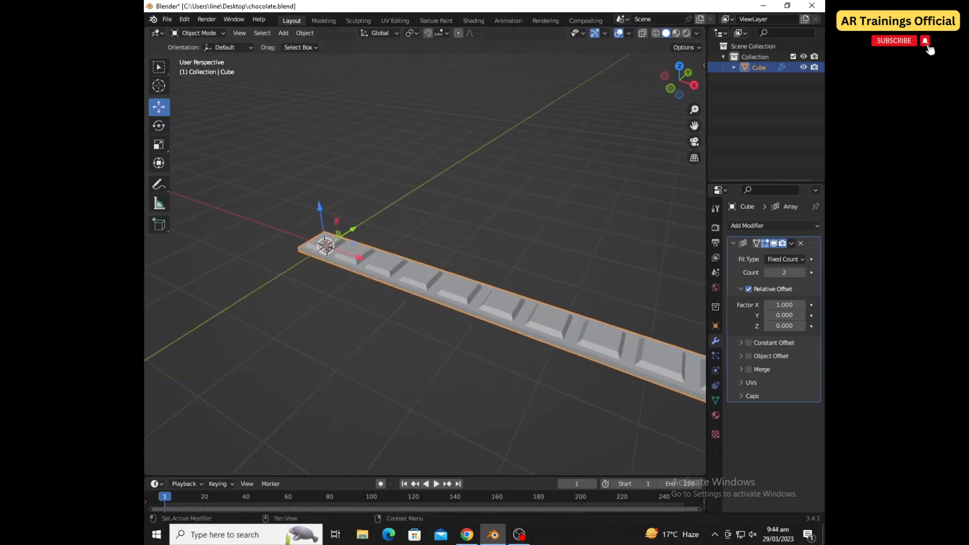
pyautogui.click(790, 313)
pyautogui.write('1')
pyautogui.press('Return')
pyautogui.click(787, 305)
pyautogui.write('0')
pyautogui.press('Return')
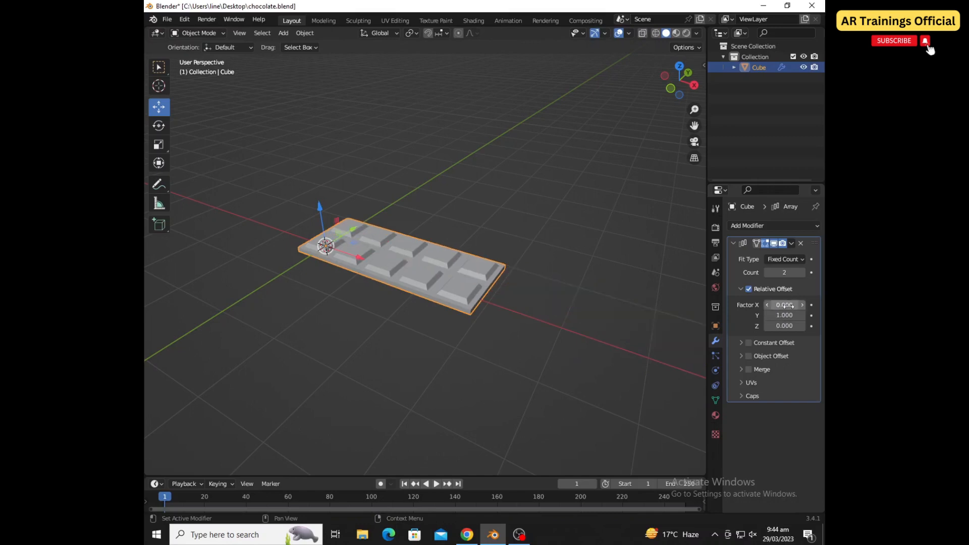
# - Set the Array modifier's count to 3 for three rows of chocolate pieces
pyautogui.moveTo(464, 293); pyautogui.dragTo(447, 321, button='middle')
pyautogui.scroll(2, 462, 346)
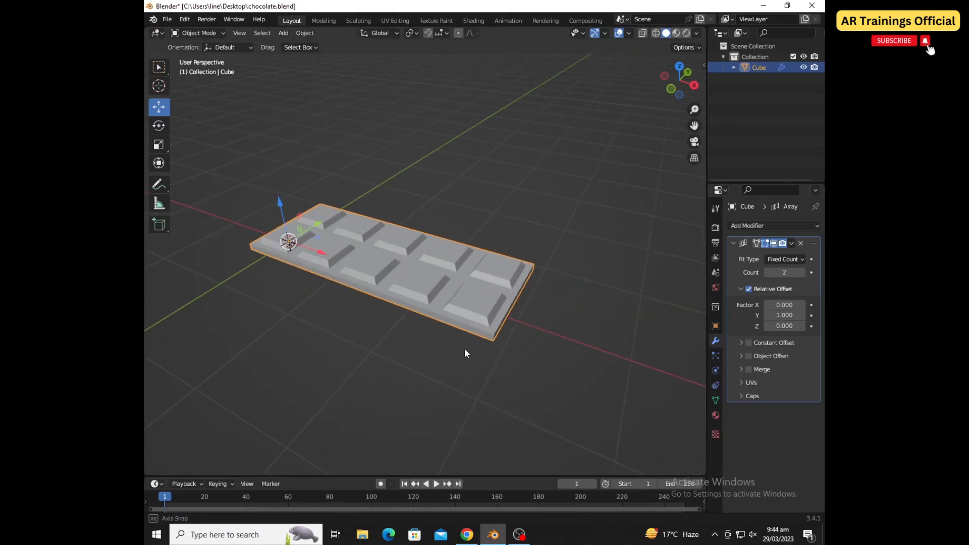
pyautogui.click(801, 272)
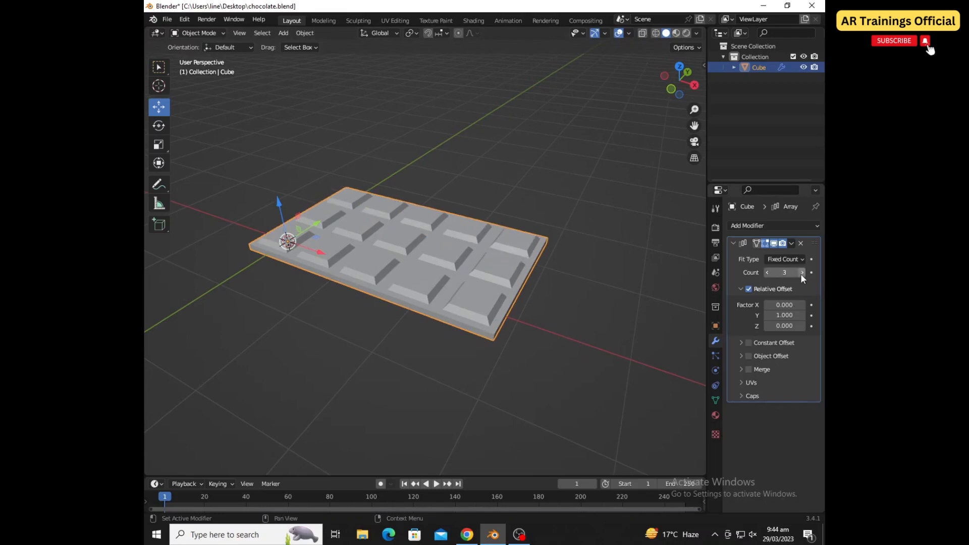
# - Try larger Array counts up to 6 rows, and return the count to 3
pyautogui.moveTo(559, 345)
pyautogui.mouseDown(button='middle')
pyautogui.moveTo(559, 382)
pyautogui.moveTo(525, 357)
pyautogui.moveTo(555, 343)
pyautogui.mouseUp(button='middle')
pyautogui.click(801, 273)
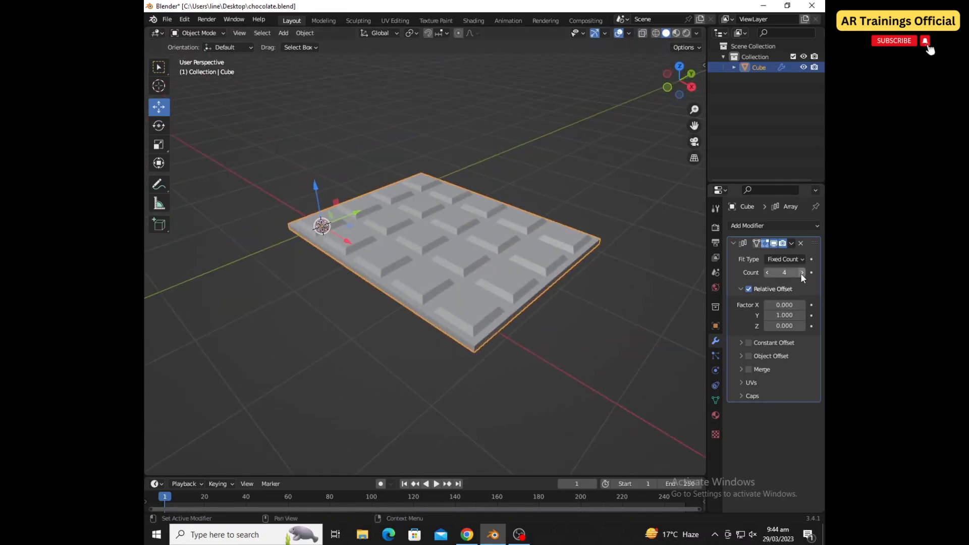
pyautogui.click(768, 274)
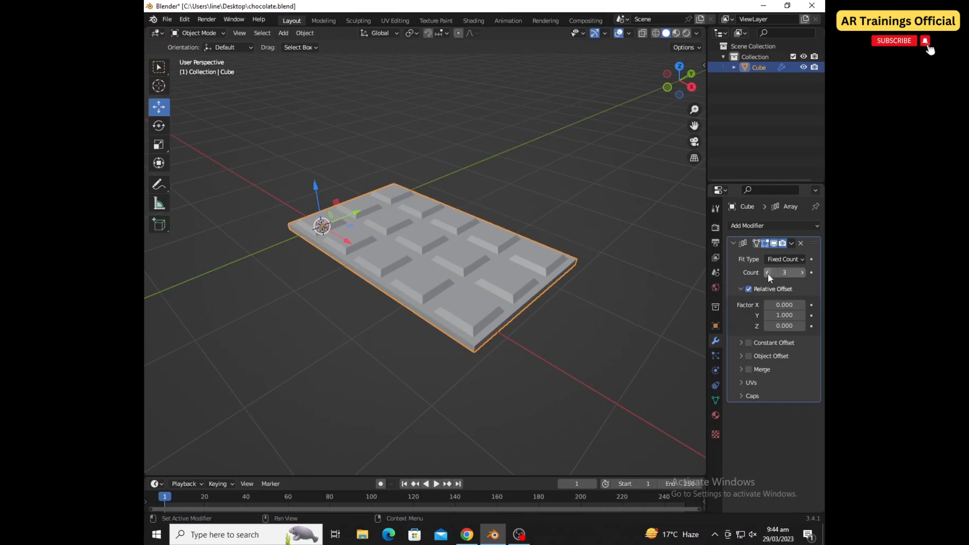
pyautogui.click(799, 273)
pyautogui.click(799, 273)
pyautogui.click(799, 273)
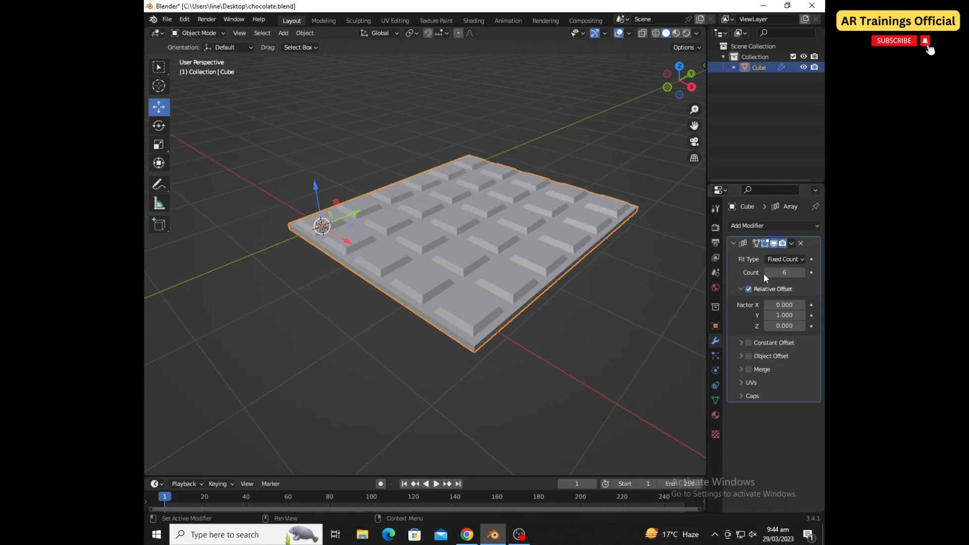
pyautogui.click(766, 273)
pyautogui.click(767, 272)
pyautogui.click(767, 272)
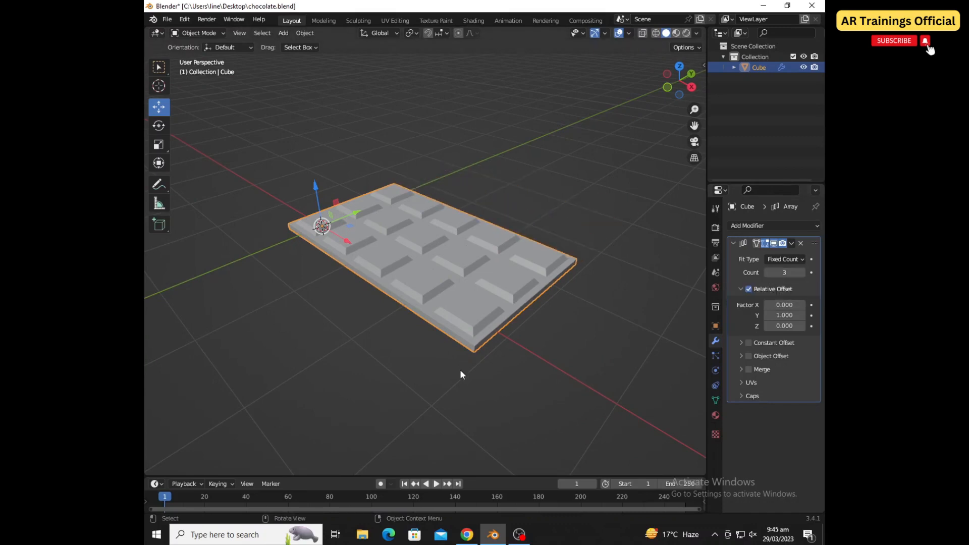
# - Apply the Array modifier to the three-row chocolate bar
pyautogui.moveTo(459, 369); pyautogui.dragTo(497, 380, button='middle')
pyautogui.click(791, 244)
pyautogui.click(767, 254)
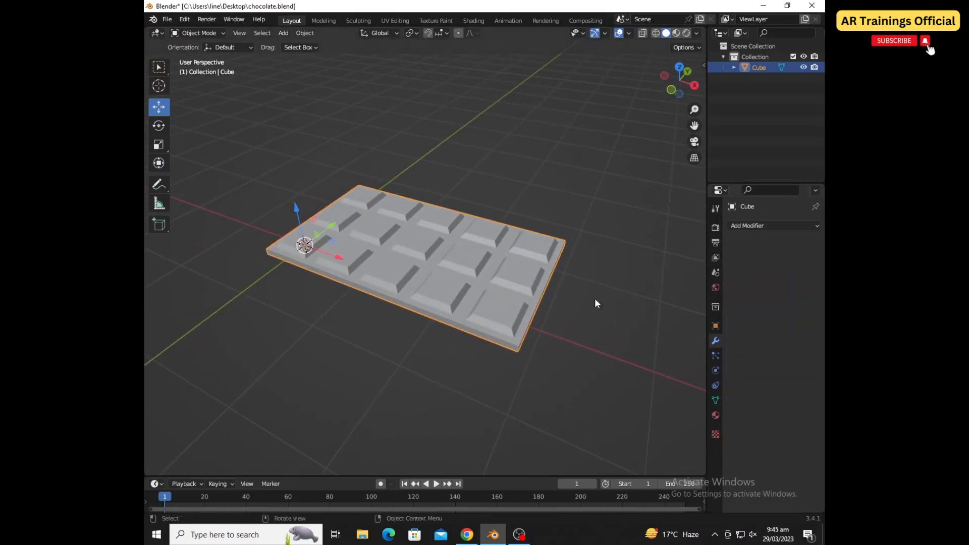
# - Add a Bevel modifier with an amount of 0.02 m to the chocolate bar, and apply it
pyautogui.moveTo(508, 340)
pyautogui.mouseDown(button='middle')
pyautogui.moveTo(488, 299)
pyautogui.moveTo(509, 318)
pyautogui.moveTo(509, 349)
pyautogui.moveTo(471, 347)
pyautogui.moveTo(506, 346)
pyautogui.moveTo(462, 316)
pyautogui.moveTo(465, 334)
pyautogui.moveTo(493, 334)
pyautogui.mouseUp(button='middle')
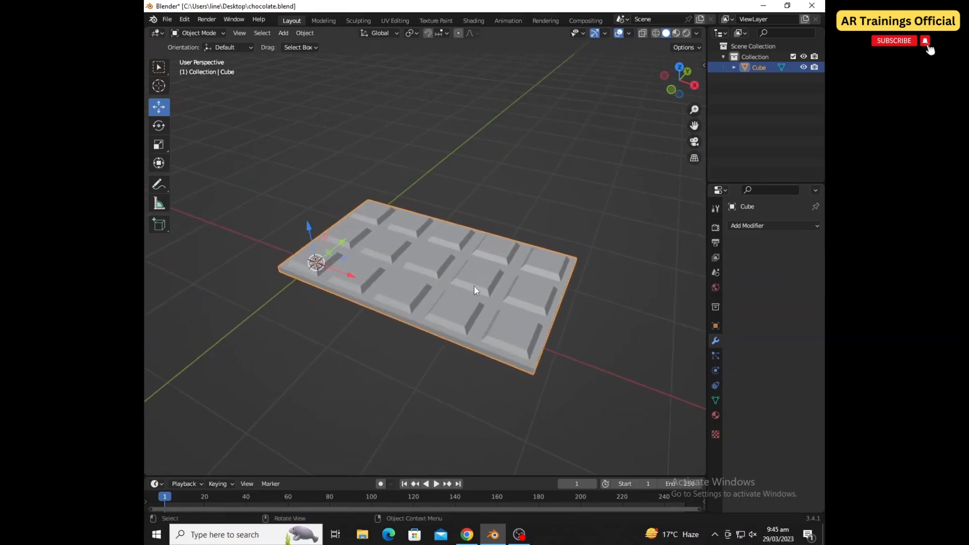
pyautogui.click(762, 227)
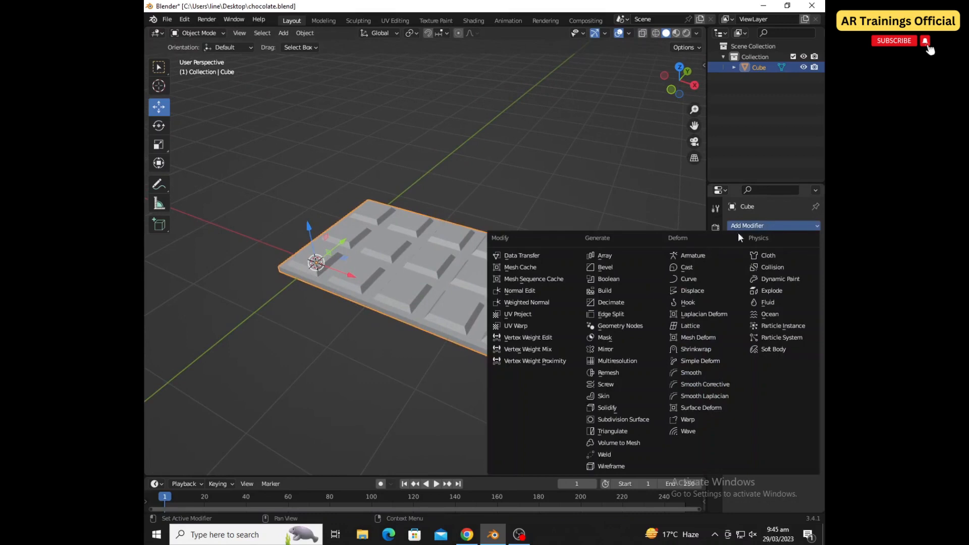
pyautogui.click(619, 267)
pyautogui.scroll(3, 522, 303)
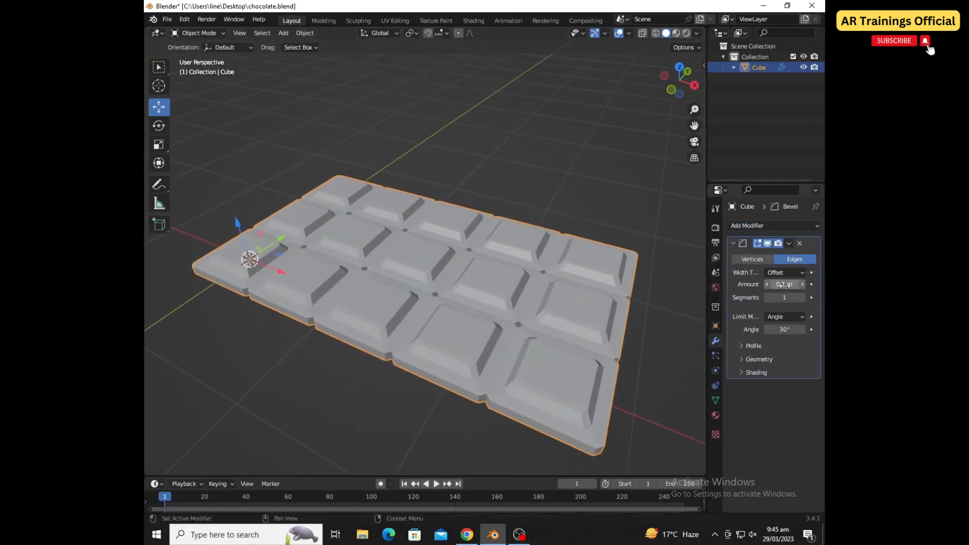
pyautogui.moveTo(789, 285); pyautogui.dragTo(771, 285)
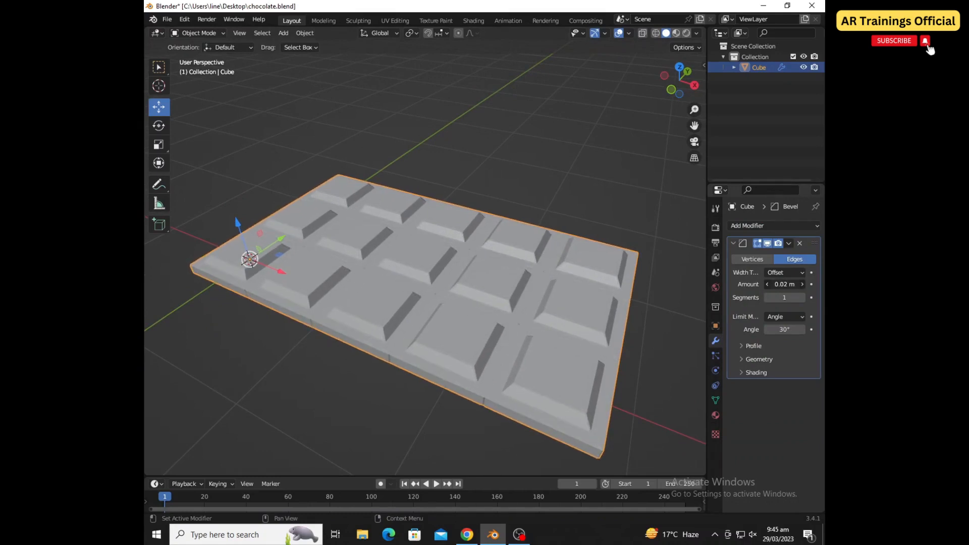
pyautogui.click(789, 244)
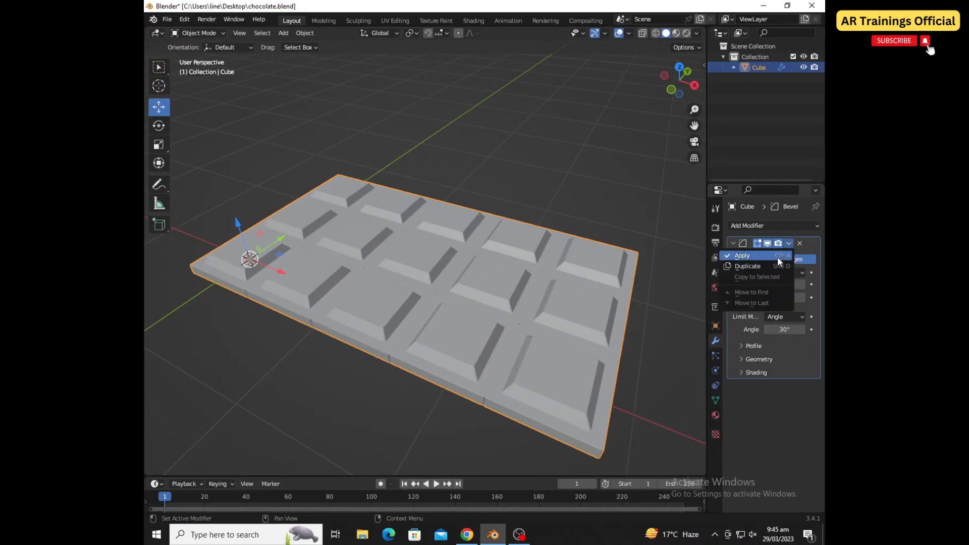
pyautogui.click(777, 257)
pyautogui.moveTo(557, 292); pyautogui.dragTo(493, 361, button='middle')
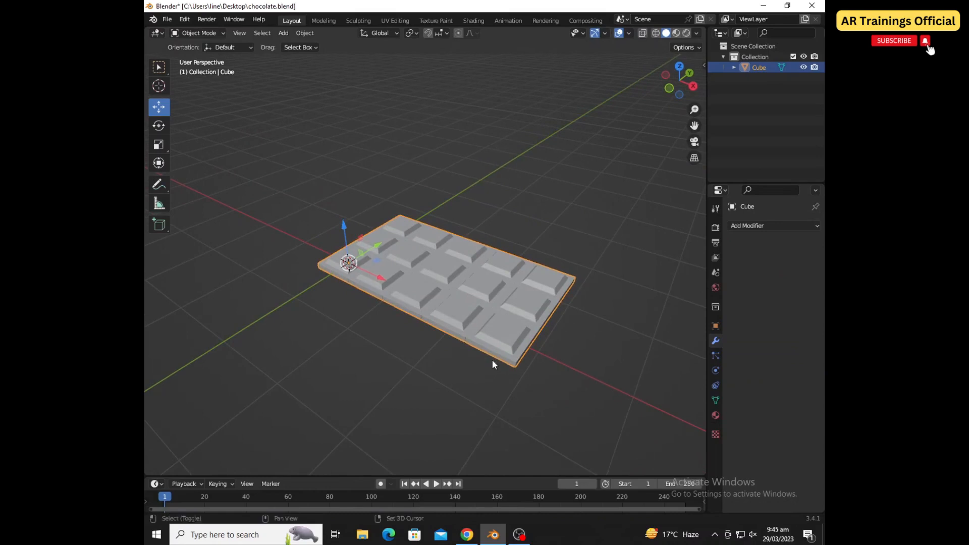
# - Add a plane, move it along X toward the bar's middle, and scale it up into a large ground surface
pyautogui.click(386, 321)
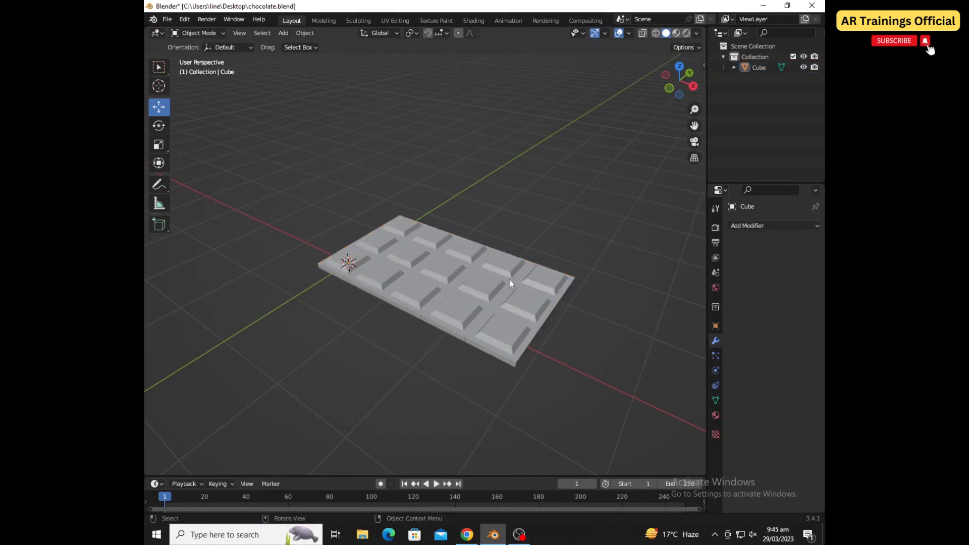
pyautogui.hotkey('shift', 'a')
pyautogui.moveTo(416, 286)
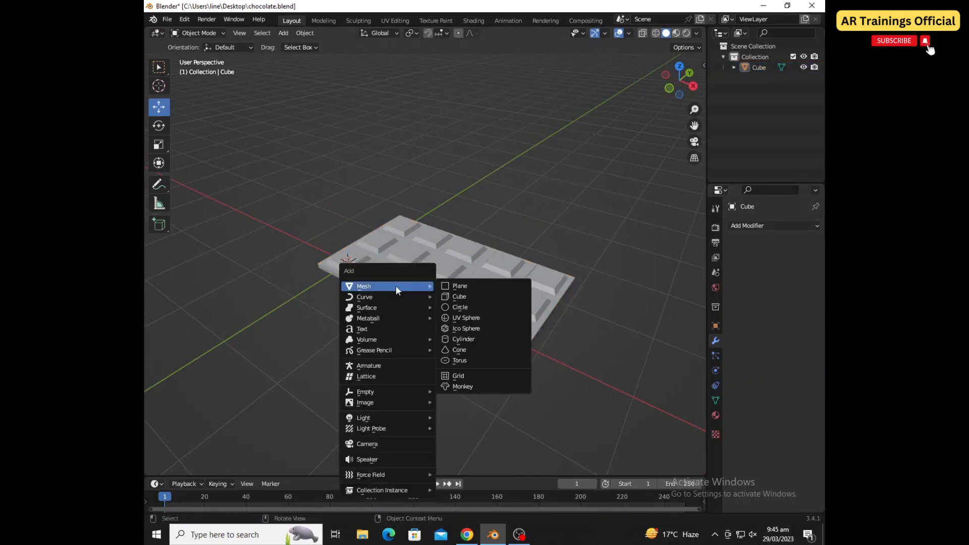
pyautogui.click(478, 287)
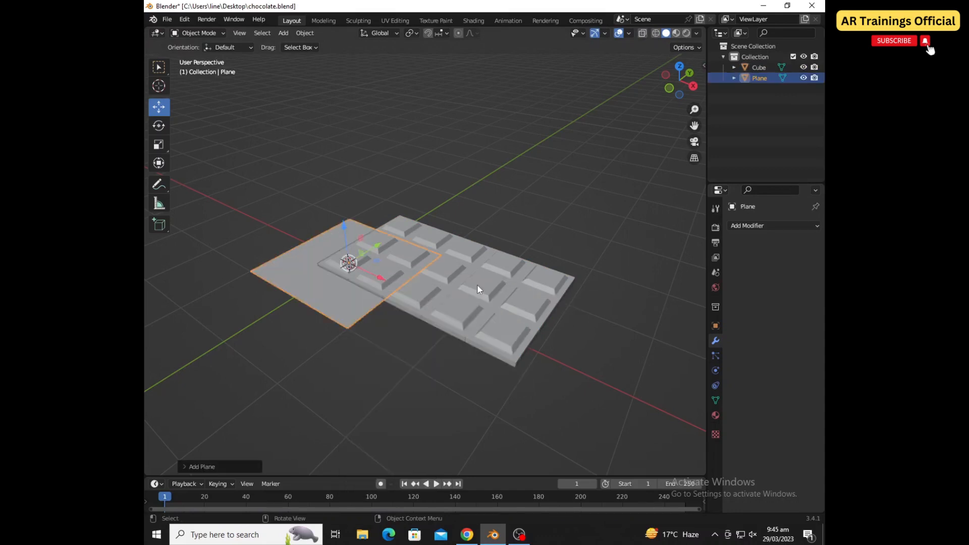
pyautogui.moveTo(377, 280); pyautogui.dragTo(456, 317)
pyautogui.press('s')
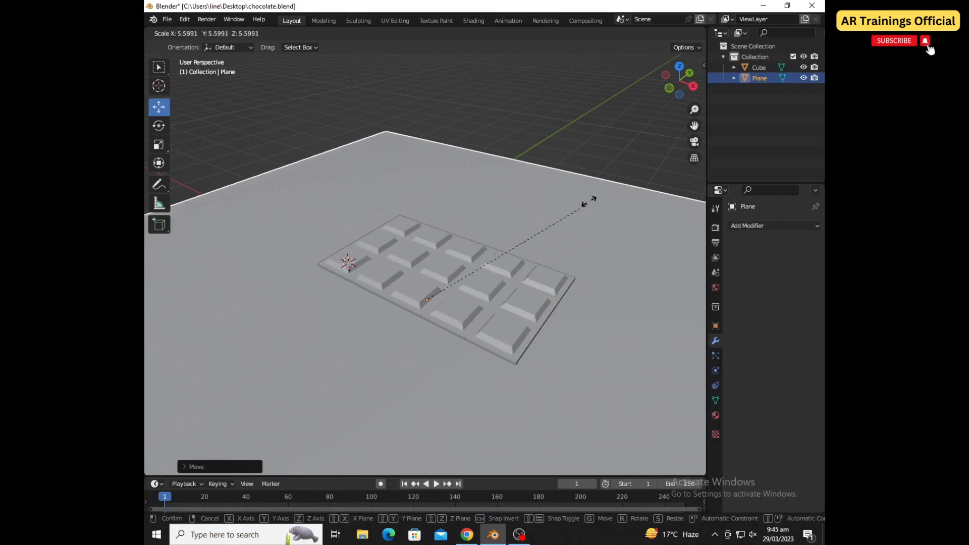
pyautogui.click(605, 172)
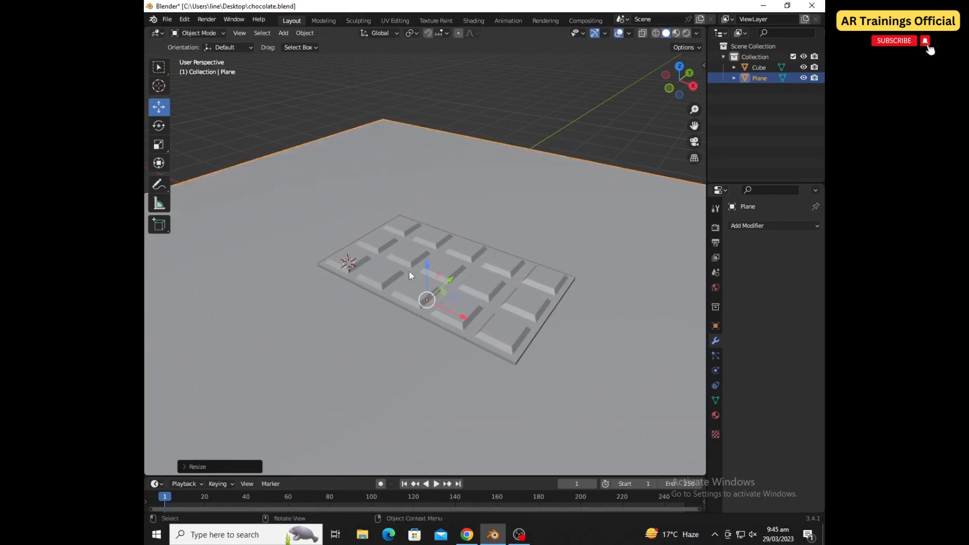
# - Lower the ground plane slightly along Z so the chocolate bar rests on it
pyautogui.moveTo(426, 265); pyautogui.dragTo(428, 267)
pyautogui.scroll(-2, 407, 278)
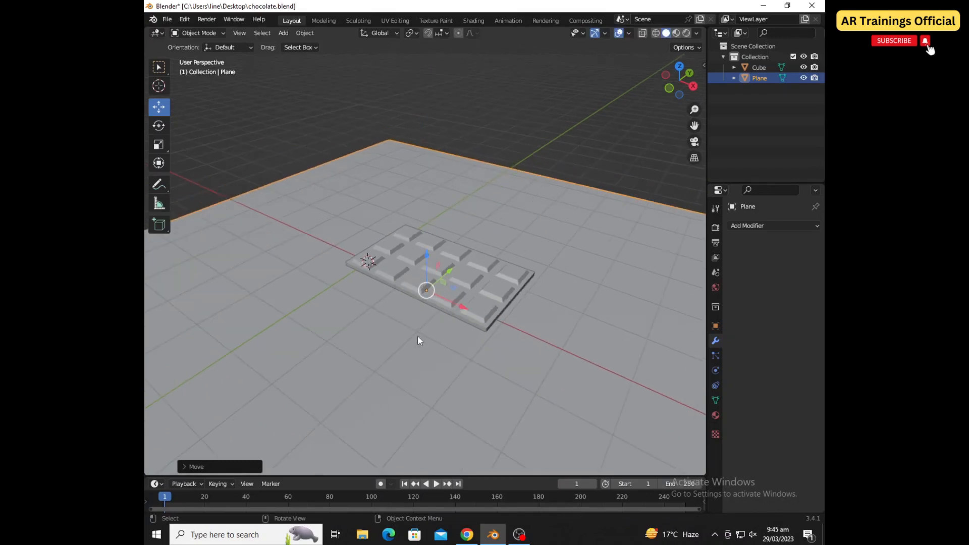
pyautogui.moveTo(417, 335)
pyautogui.mouseDown(button='middle')
pyautogui.moveTo(418, 306)
pyautogui.moveTo(414, 323)
pyautogui.mouseUp(button='middle')
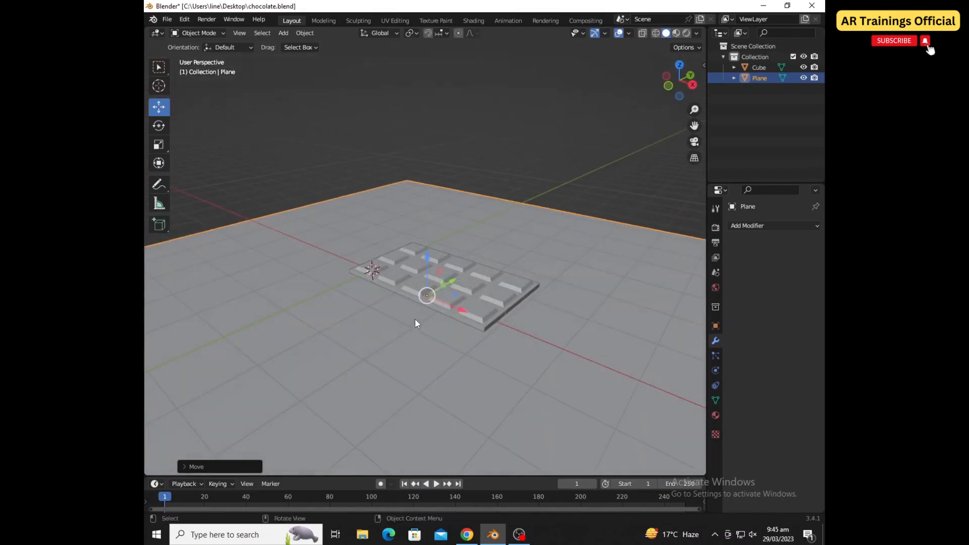
pyautogui.scroll(1, 383, 310)
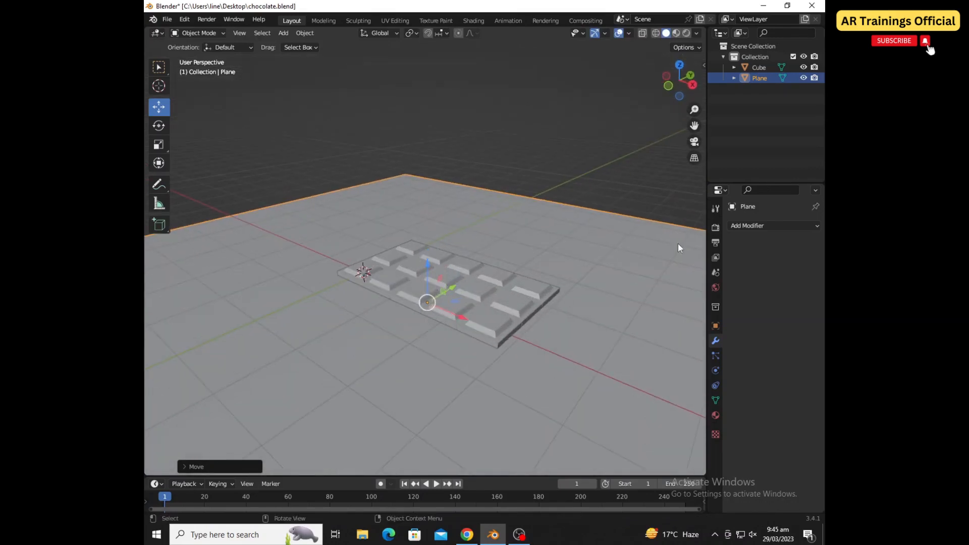
pyautogui.click(694, 159)
pyautogui.click(694, 159)
# - Select the chocolate bar together with the ground plane and raise both slightly along Z
pyautogui.moveTo(417, 337)
pyautogui.mouseDown(button='middle')
pyautogui.moveTo(416, 351)
pyautogui.moveTo(429, 292)
pyautogui.moveTo(404, 335)
pyautogui.mouseUp(button='middle')
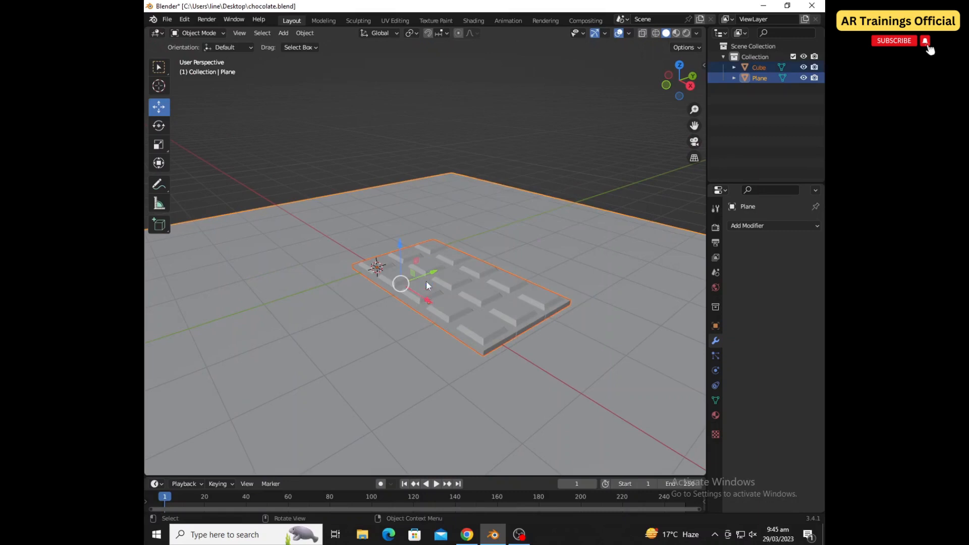
pyautogui.moveTo(400, 254); pyautogui.dragTo(400, 246)
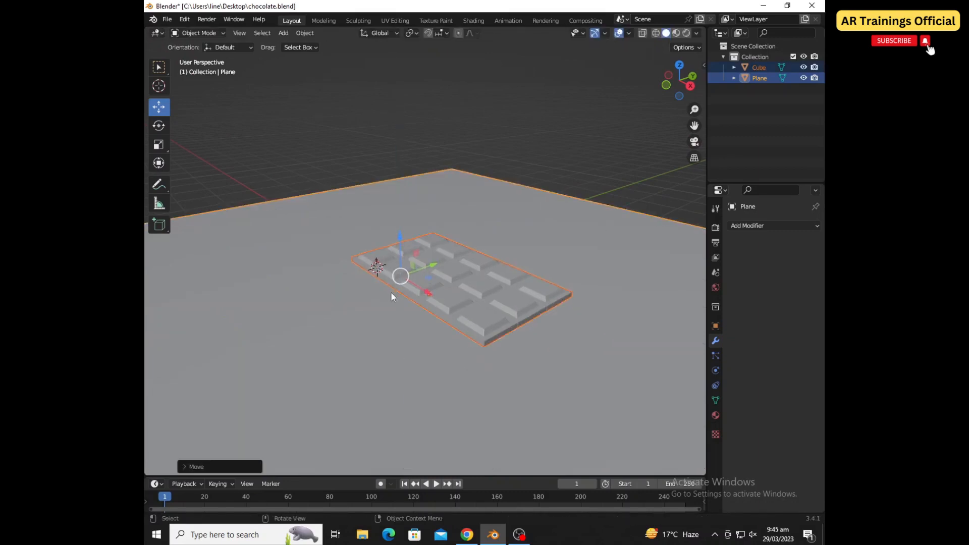
pyautogui.scroll(1, 395, 321)
pyautogui.moveTo(399, 333); pyautogui.dragTo(394, 293, button='middle')
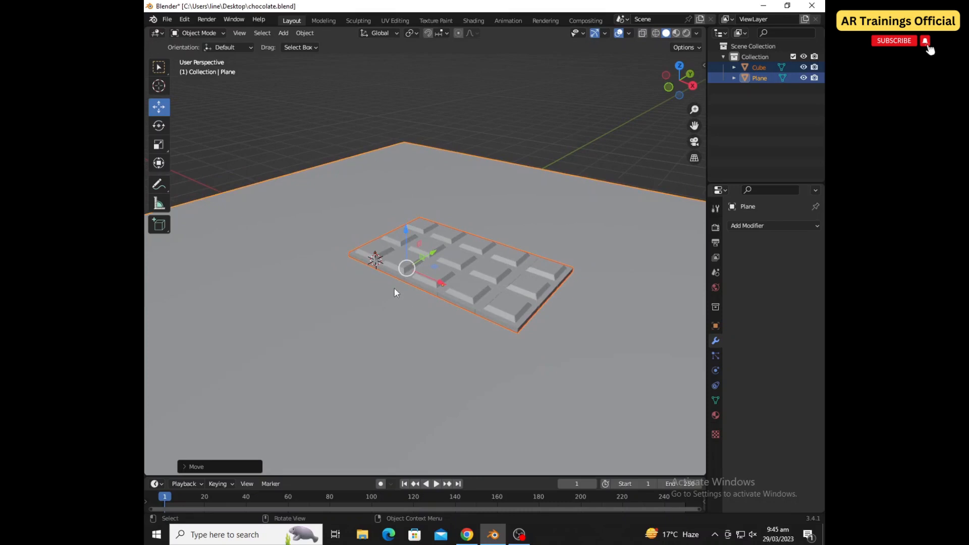
# - Place the 3D cursor on the ground plane beside the bar's long edge and add a cube there
pyautogui.click(158, 87)
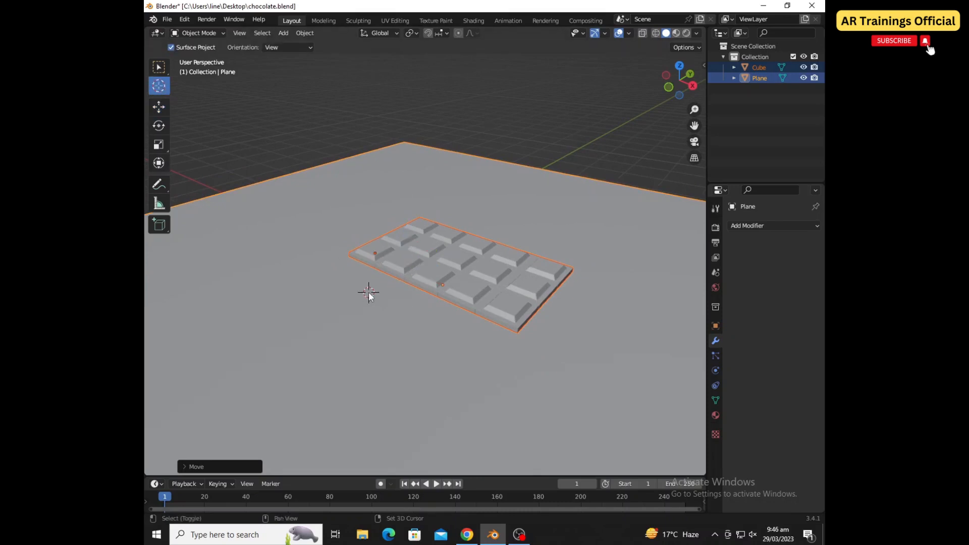
pyautogui.hotkey('shift', 'a')
pyautogui.moveTo(359, 291)
pyautogui.click(425, 304)
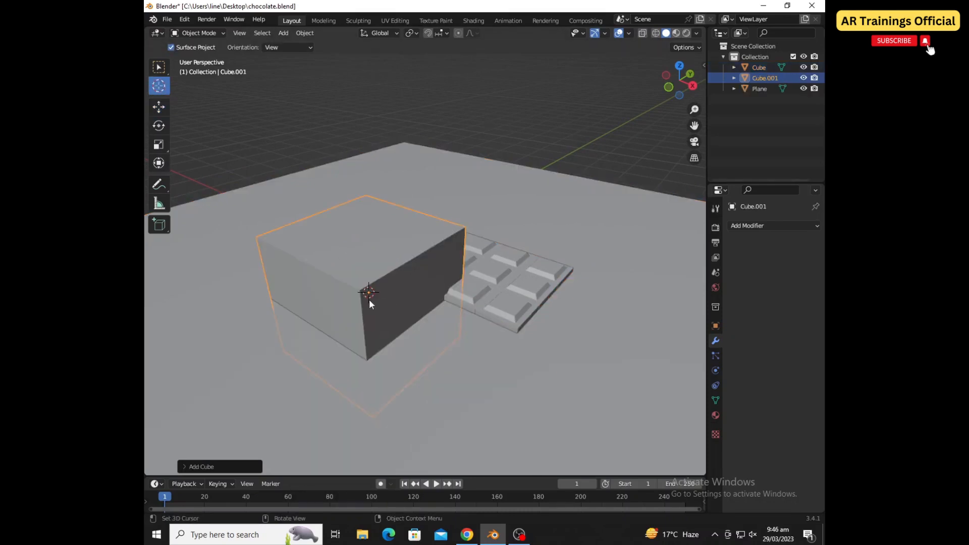
# - Scale the new cube down to roughly one chocolate piece's size and flatten it along Z into a thin slab
pyautogui.press('s')
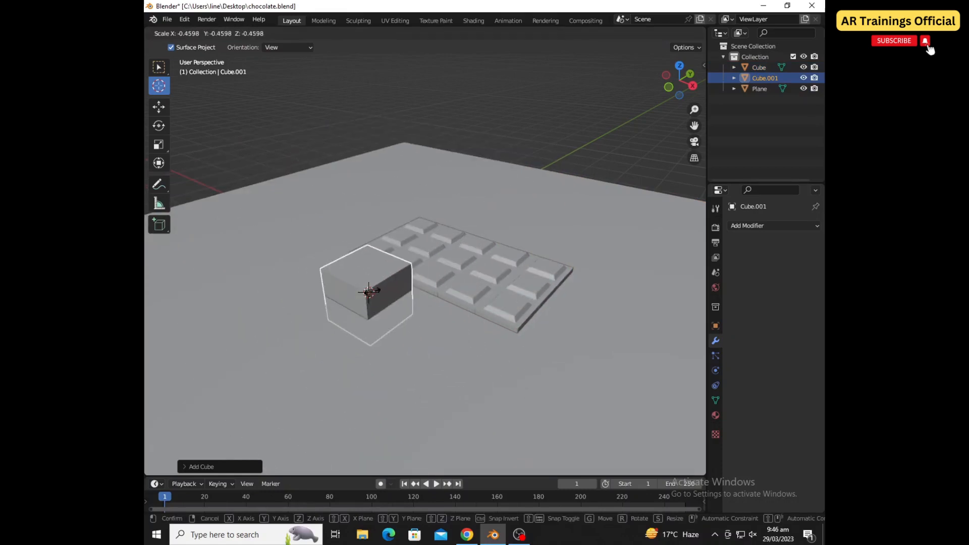
pyautogui.click(354, 298)
pyautogui.scroll(3, 355, 298)
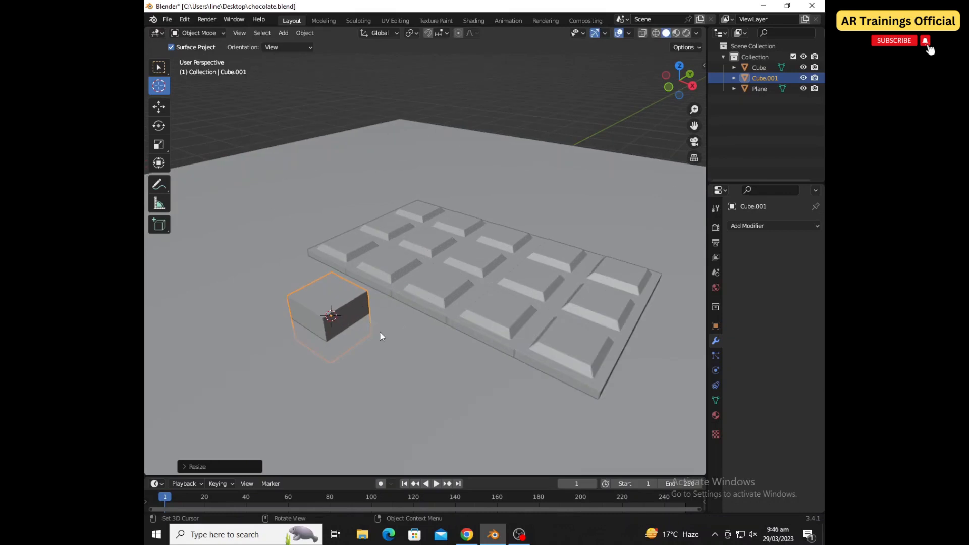
pyautogui.moveTo(433, 378); pyautogui.dragTo(397, 345, button='middle')
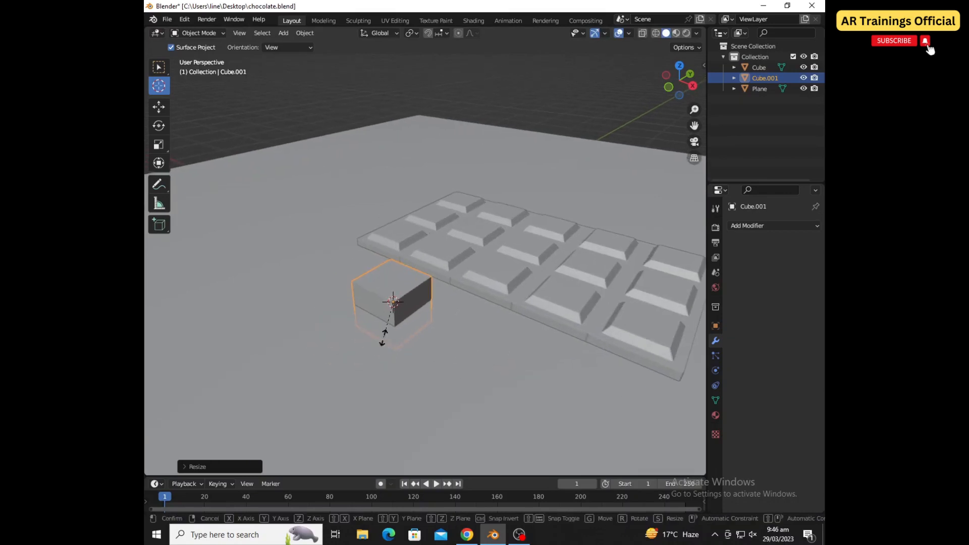
pyautogui.press('s')
pyautogui.press('z')
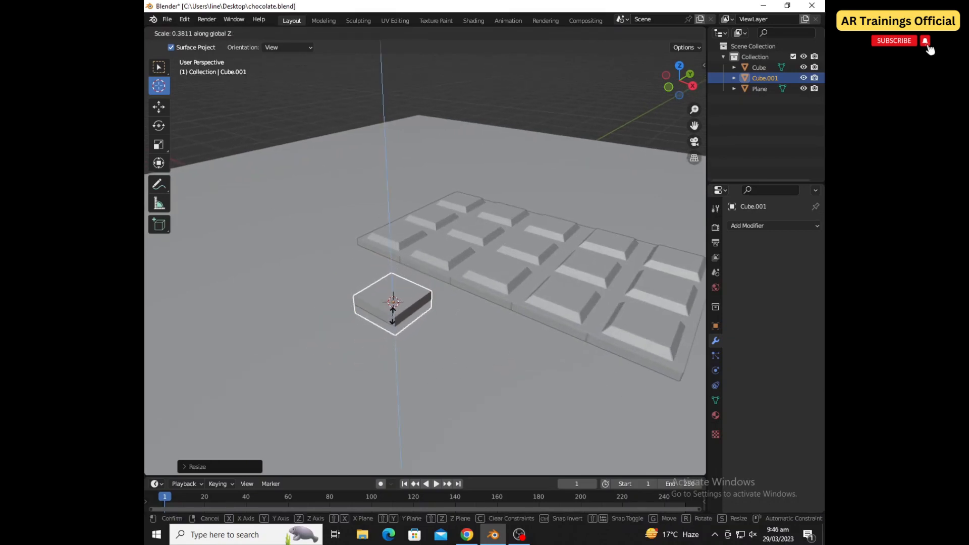
pyautogui.click(397, 306)
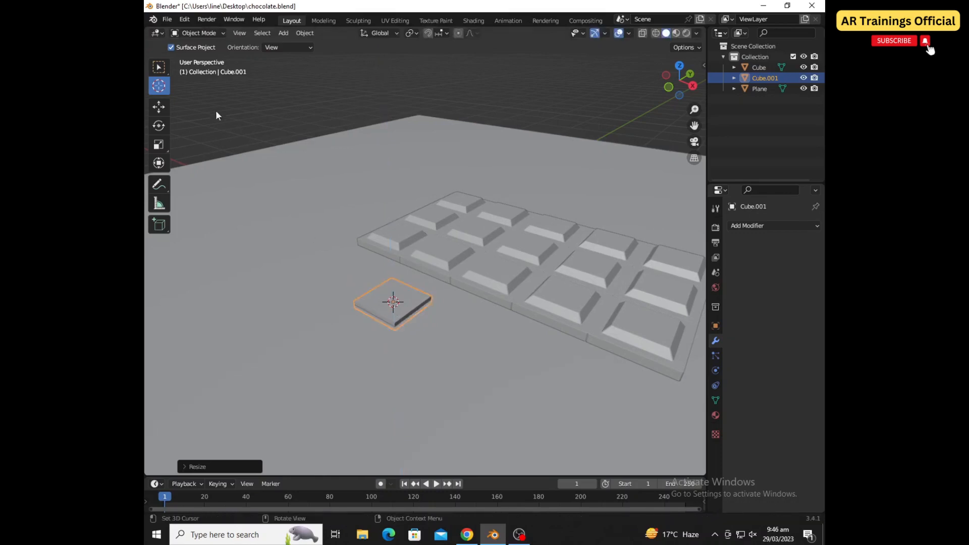
# - Raise the small slab slightly along Z above the ground plane and scale it a little thinner along Z
pyautogui.click(161, 107)
pyautogui.moveTo(392, 270); pyautogui.dragTo(393, 266)
pyautogui.scroll(3, 395, 340)
pyautogui.press('z')
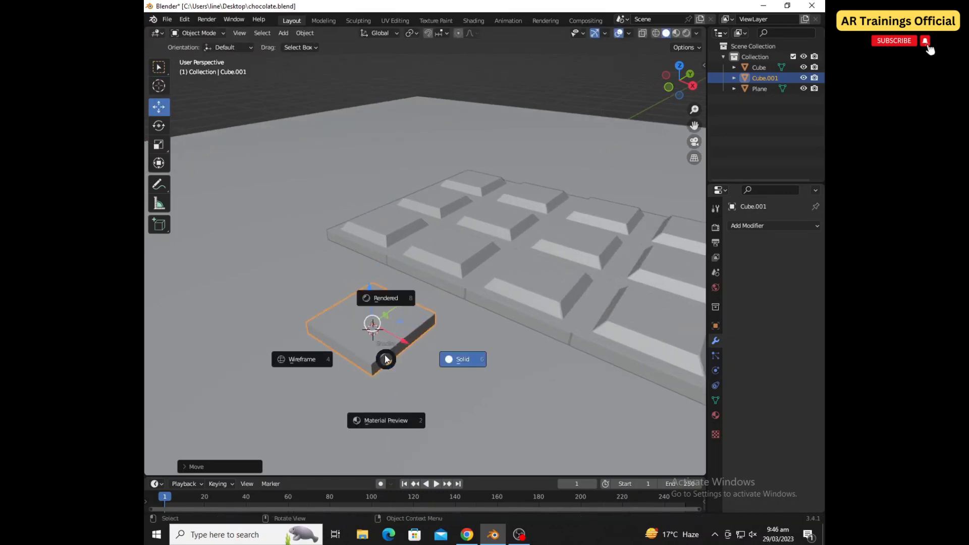
pyautogui.press('Escape')
pyautogui.keyDown('shift'); pyautogui.moveTo(386, 374); pyautogui.dragTo(402, 359, button='middle'); pyautogui.keyUp('shift')
pyautogui.moveTo(388, 291); pyautogui.dragTo(388, 291)
pyautogui.press('z')
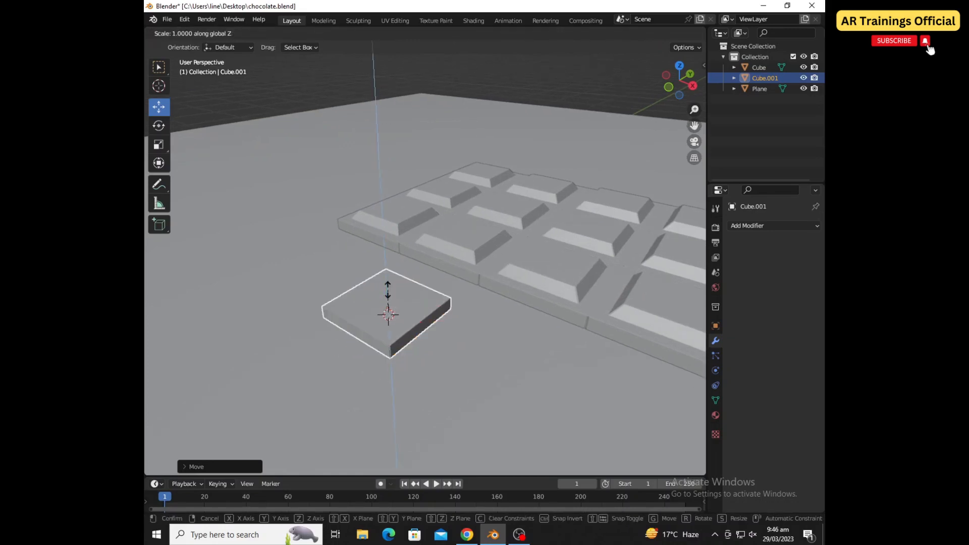
pyautogui.click(387, 296)
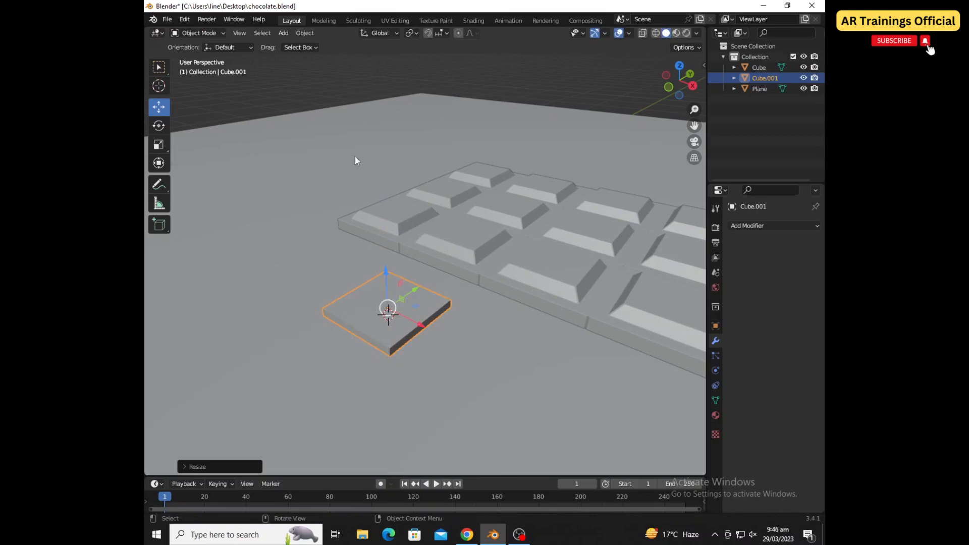
# - Finish editing the small chocolate piece's mesh and return to Object Mode
pyautogui.scroll(-3, 395, 323)
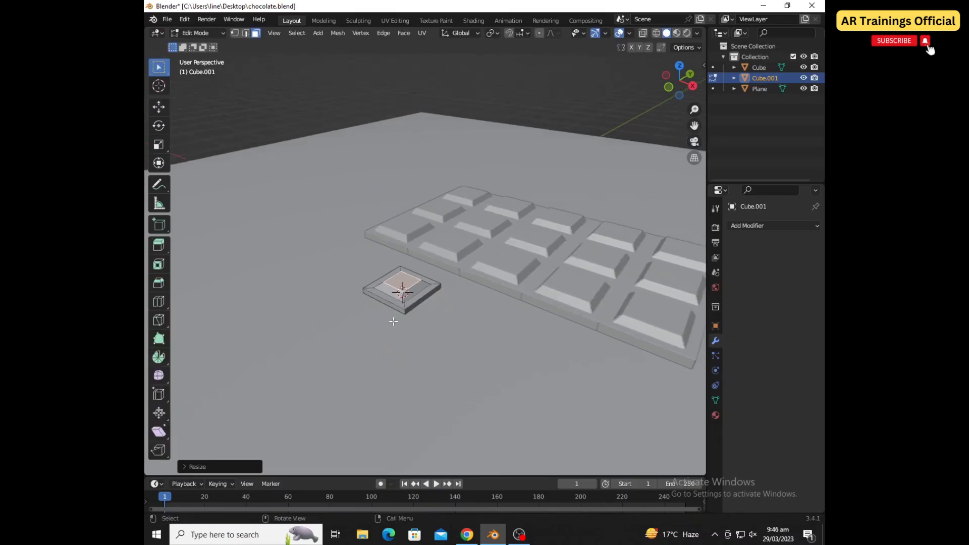
pyautogui.scroll(2, 394, 325)
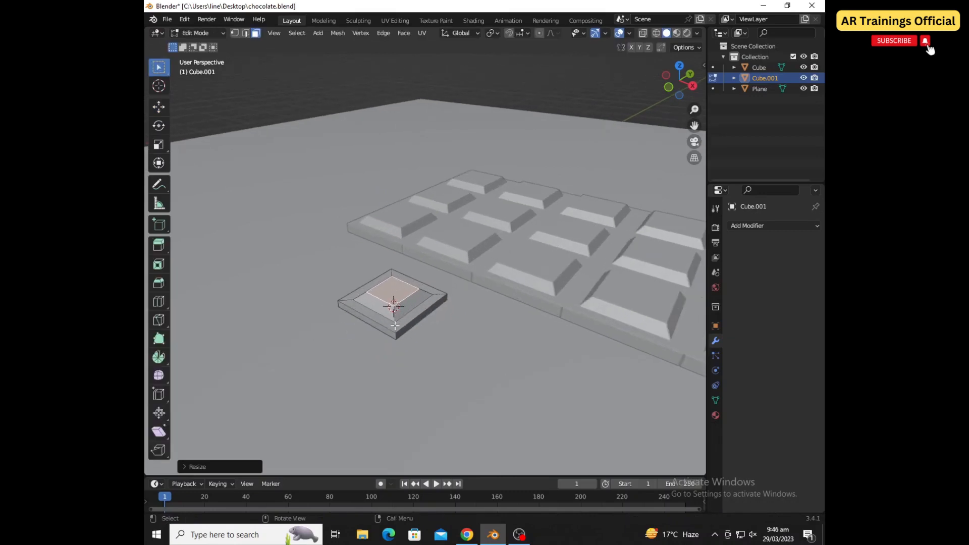
pyautogui.click(196, 33)
pyautogui.click(202, 44)
pyautogui.scroll(-2, 399, 277)
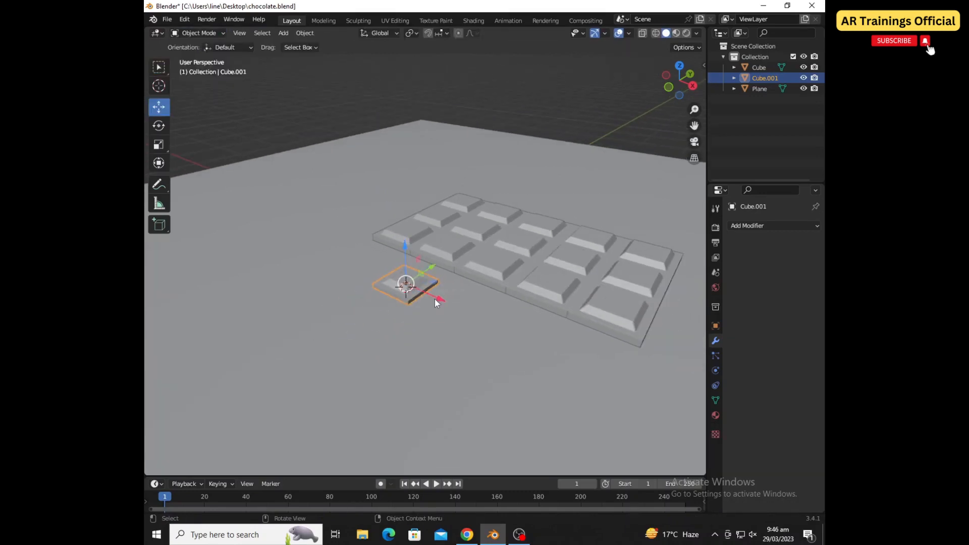
# - Select the chocolate bar and give it a new material in a new material slot
pyautogui.moveTo(434, 299); pyautogui.dragTo(525, 348, button='middle')
pyautogui.click(478, 270)
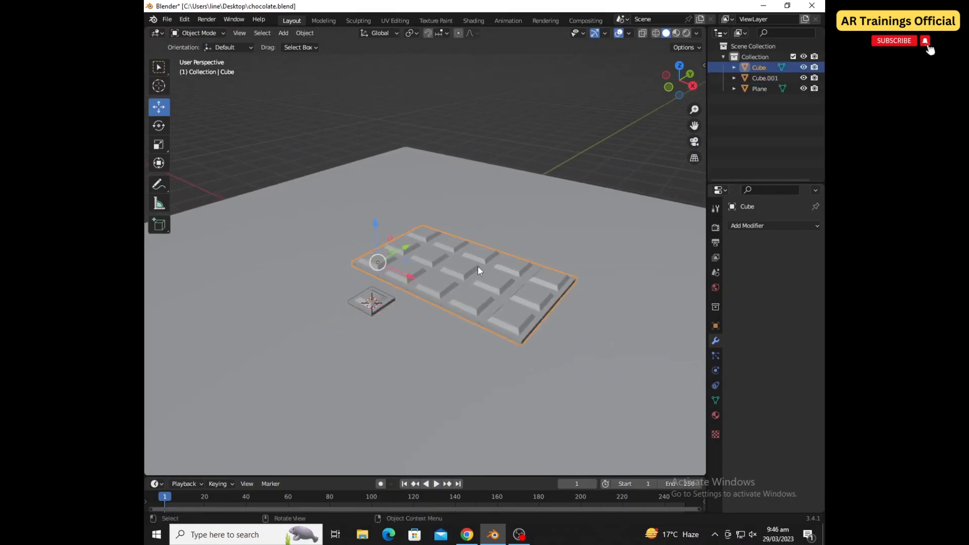
pyautogui.click(716, 416)
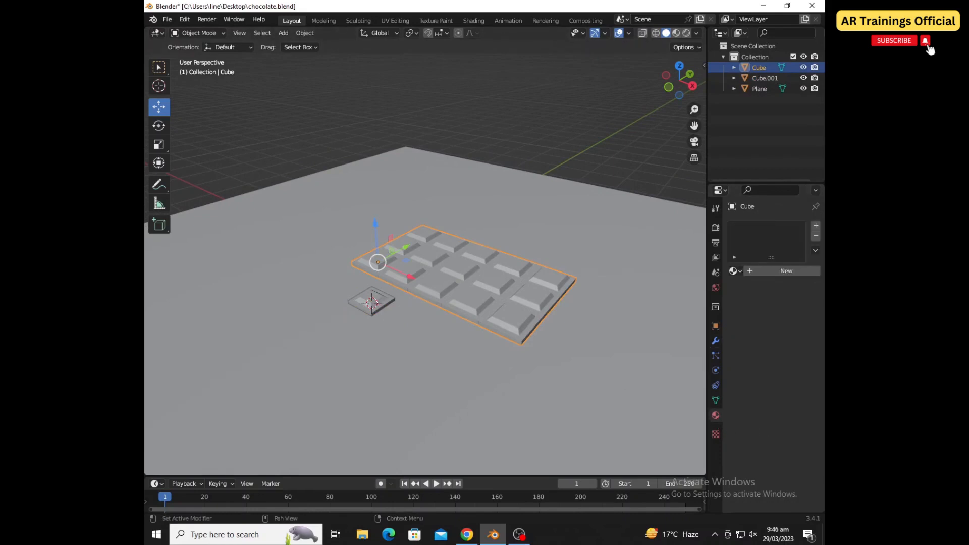
pyautogui.click(815, 226)
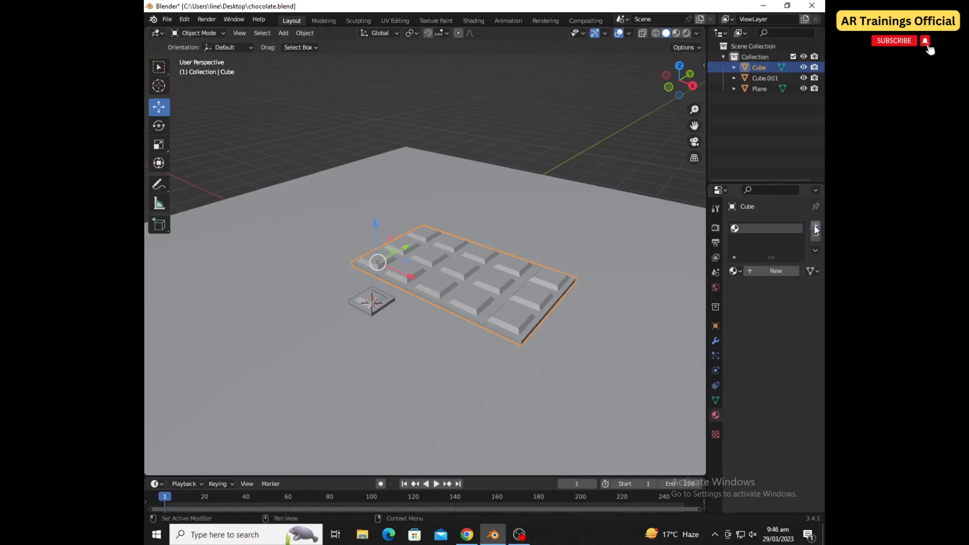
pyautogui.click(772, 271)
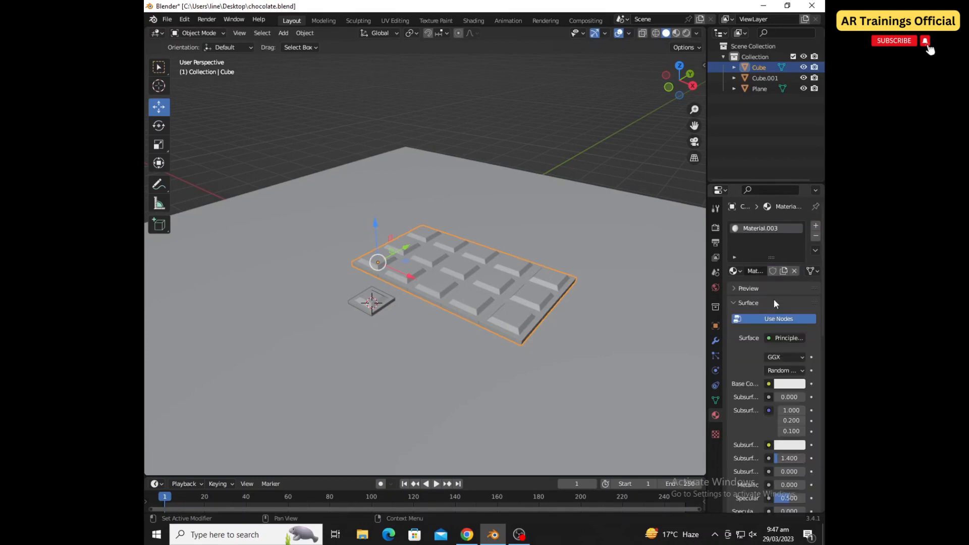
# - Feed the bar material's Base Color with an Image Texture that uses Untitled design (4).png from the Desktop
pyautogui.click(769, 384)
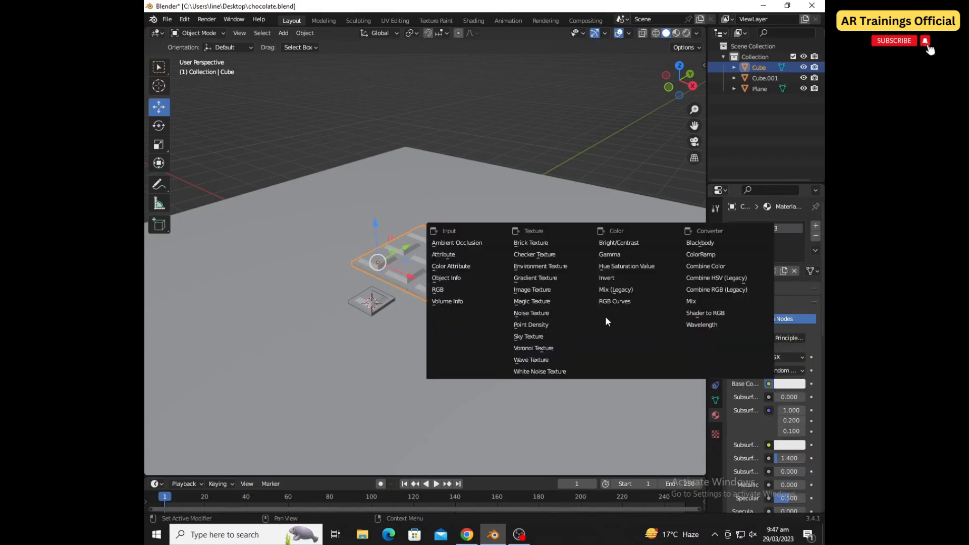
pyautogui.click(535, 291)
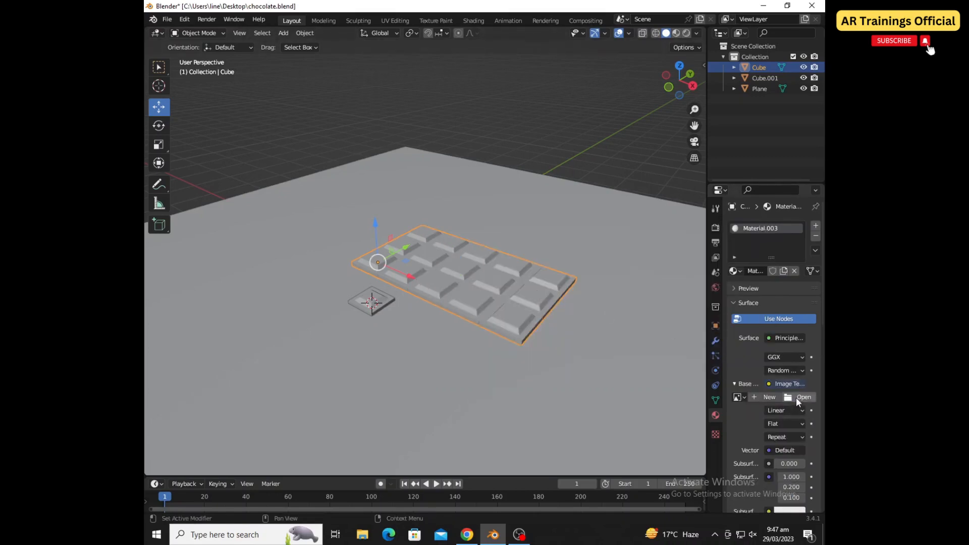
pyautogui.click(800, 397)
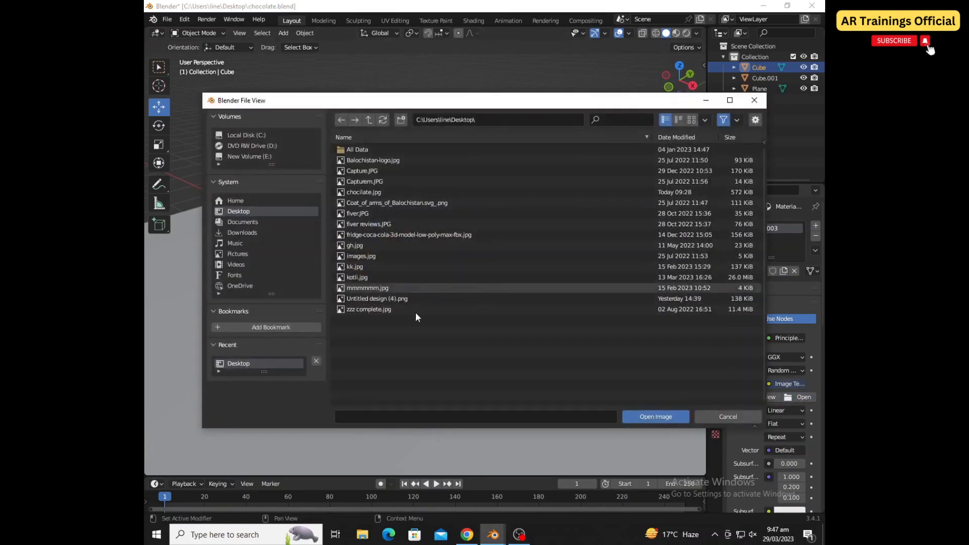
pyautogui.click(382, 298)
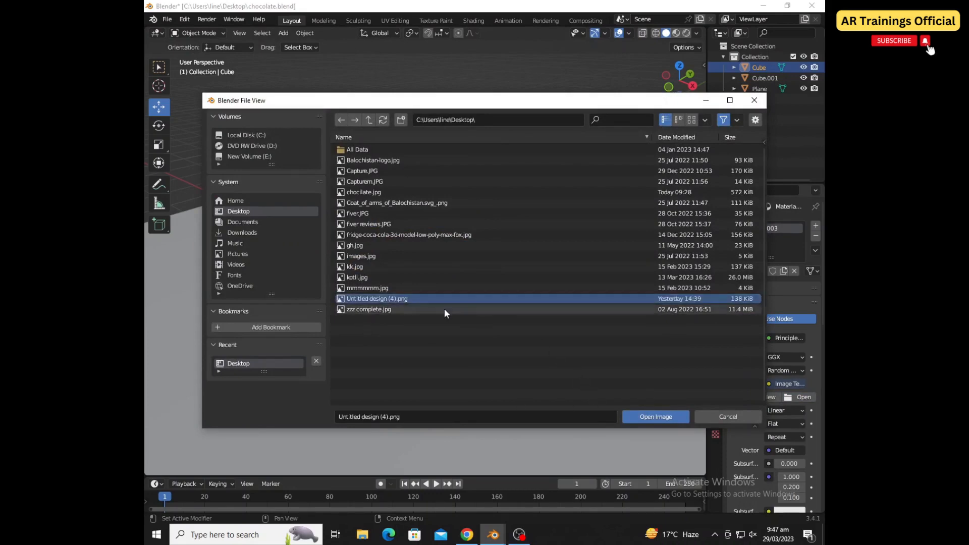
pyautogui.click(651, 417)
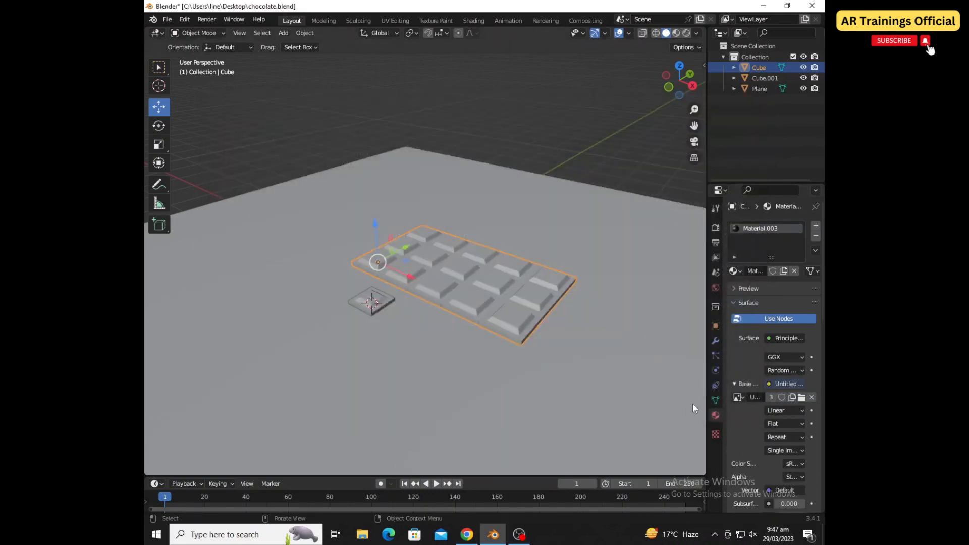
# - Give the loose chocolate piece a new material with Untitled design (4).png as its Base Color Image Texture
pyautogui.click(373, 301)
pyautogui.click(816, 225)
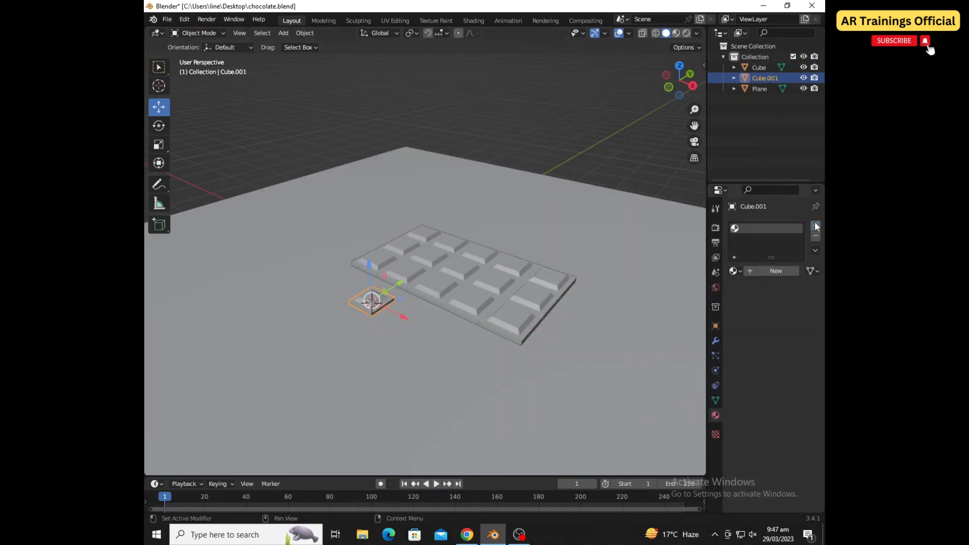
pyautogui.click(780, 269)
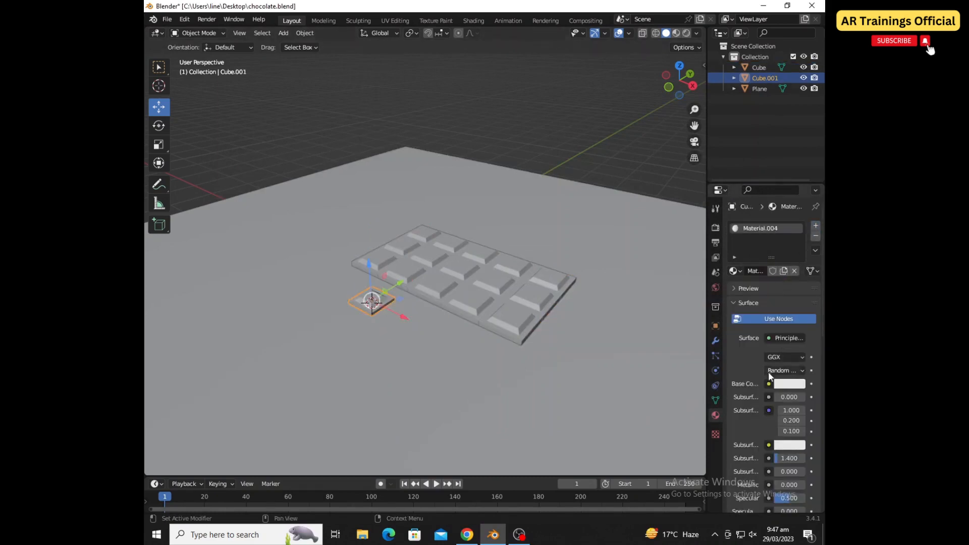
pyautogui.click(769, 385)
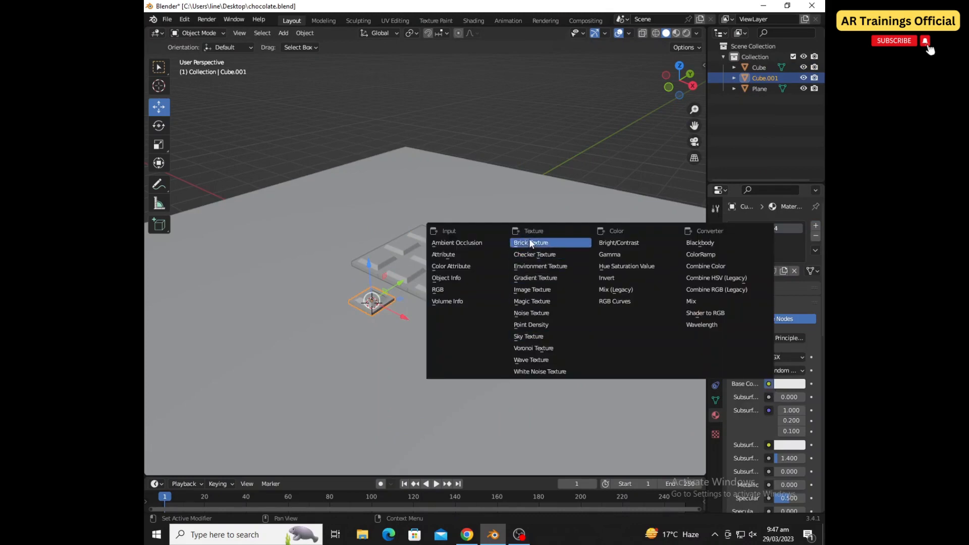
pyautogui.click(533, 289)
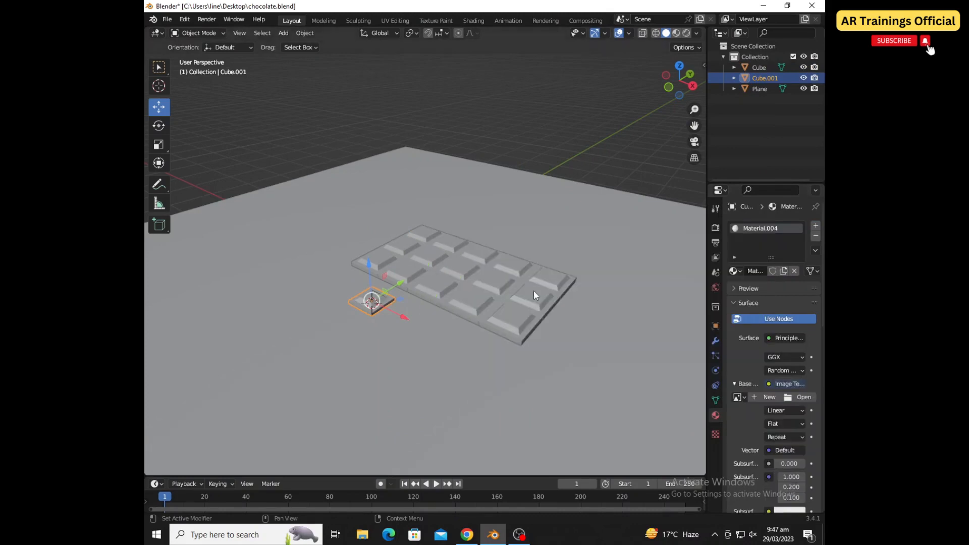
pyautogui.click(794, 397)
pyautogui.click(369, 299)
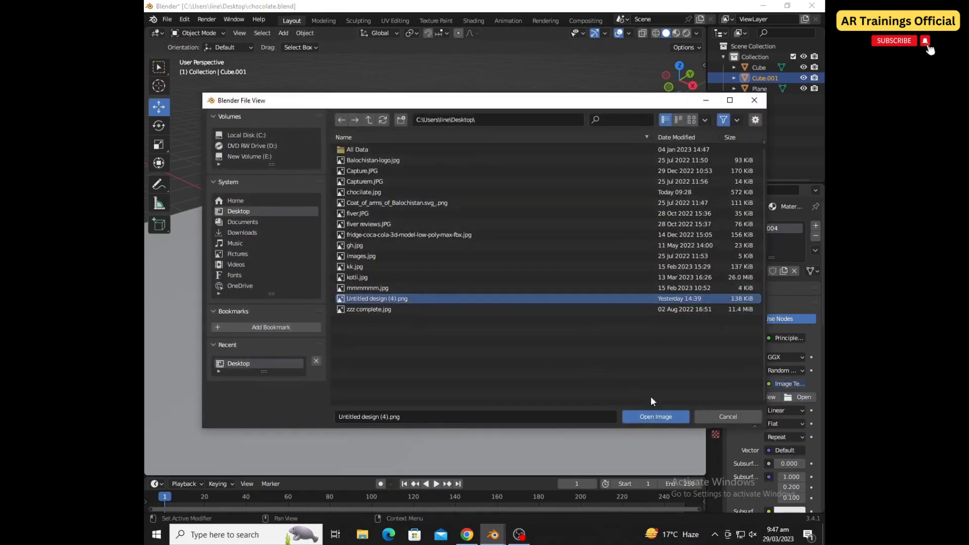
pyautogui.click(651, 417)
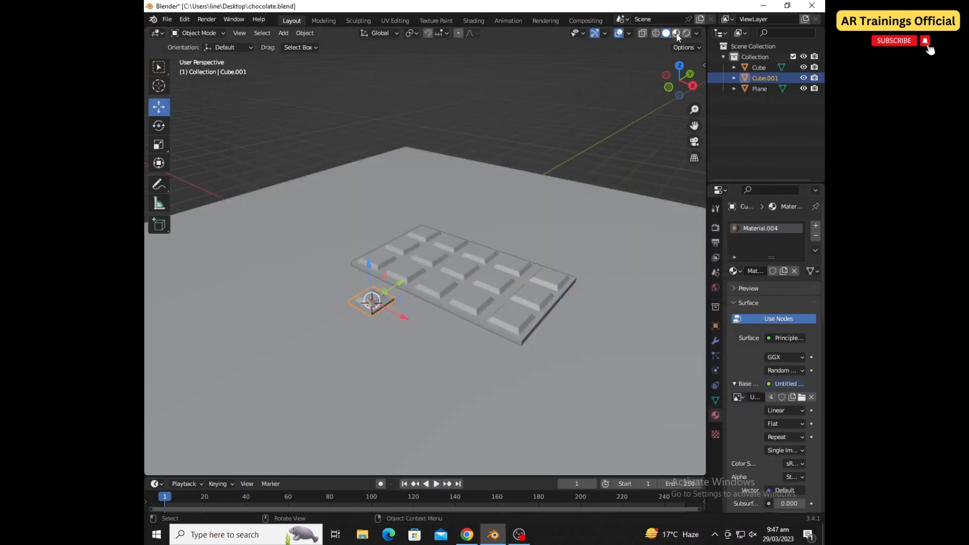
# - Give the ground plane a new material and darken its Base Color to black
pyautogui.click(628, 228)
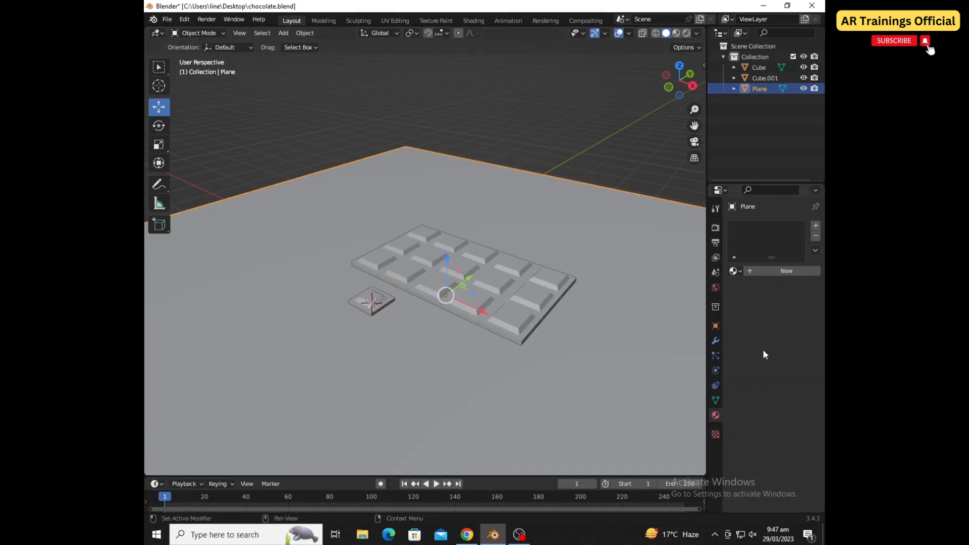
pyautogui.click(816, 227)
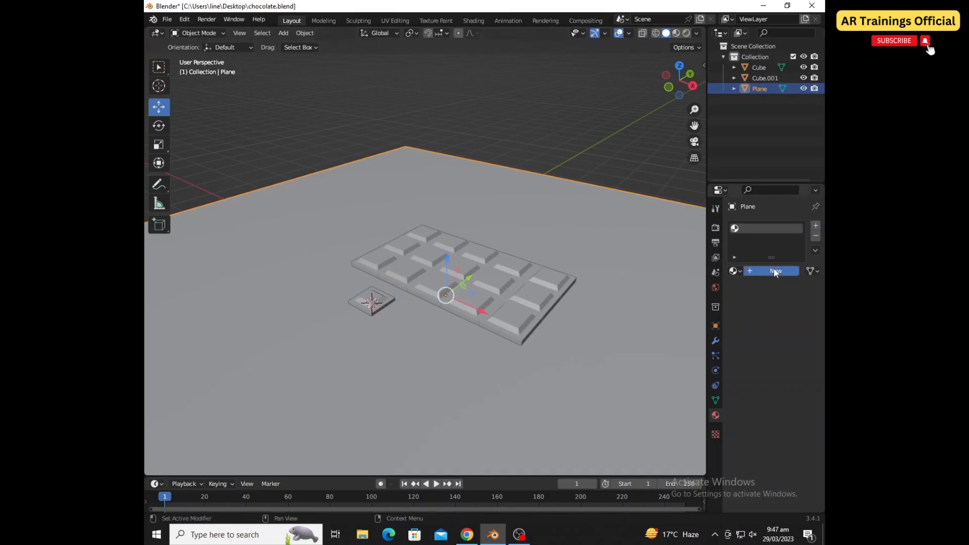
pyautogui.click(775, 272)
pyautogui.click(790, 384)
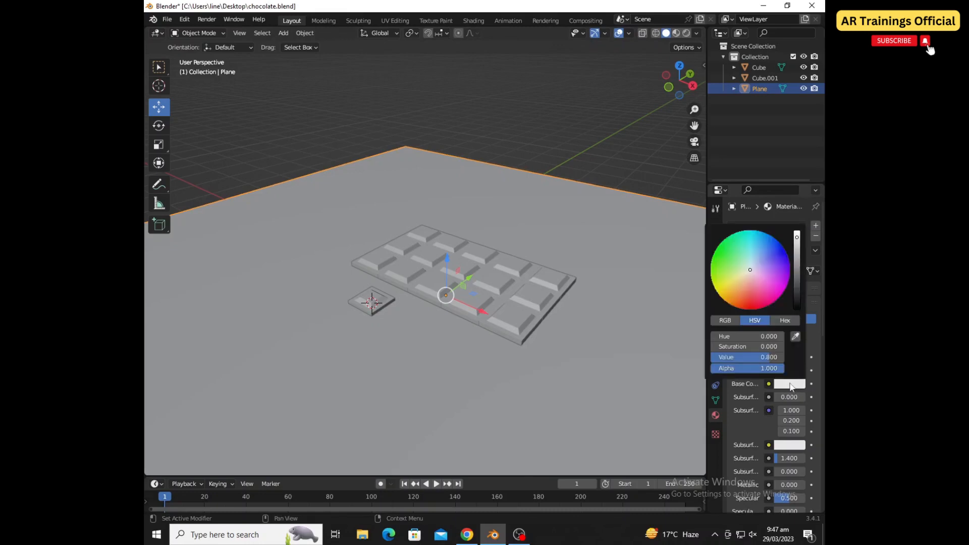
pyautogui.moveTo(797, 241); pyautogui.dragTo(796, 307)
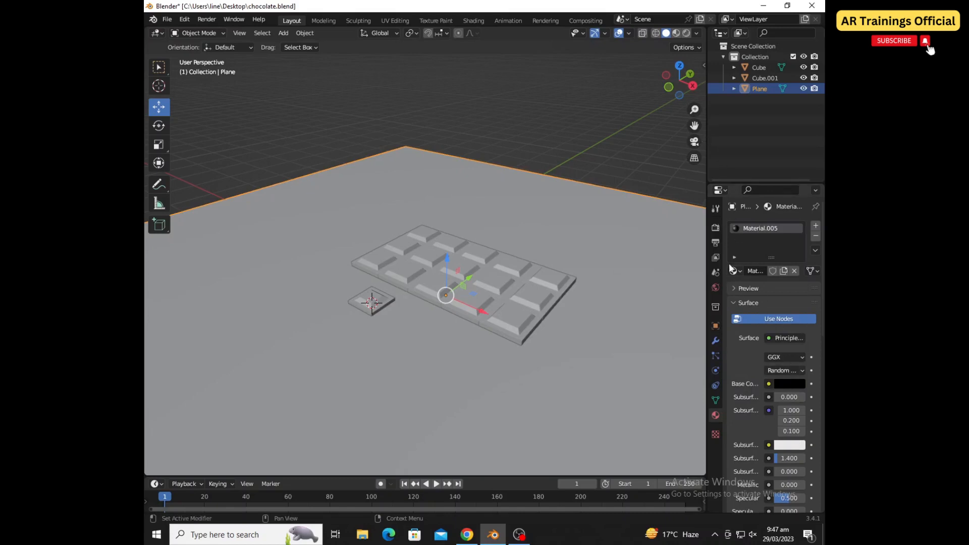
# - Check the materials on the chocolate and ground in Material Preview and Rendered shading, and return to Solid shading
pyautogui.click(674, 33)
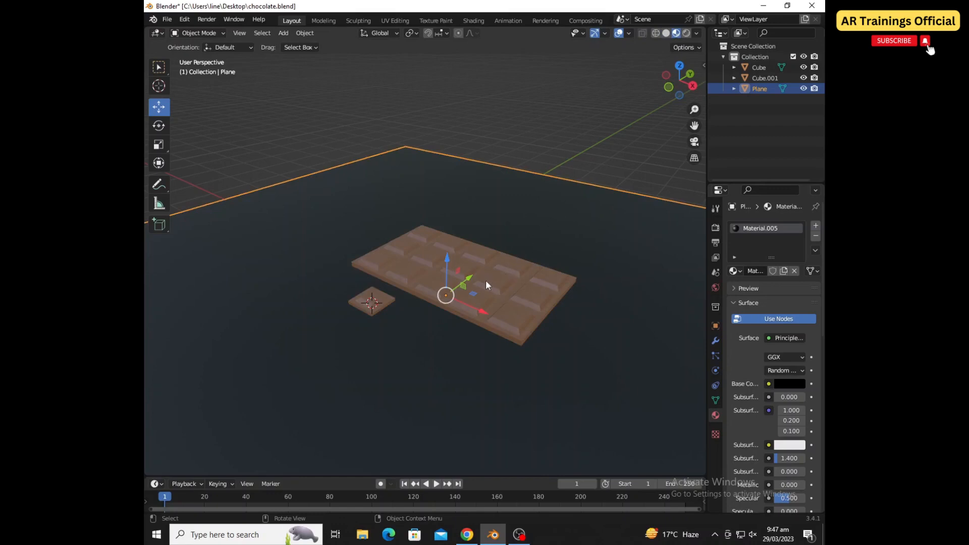
pyautogui.scroll(2, 470, 299)
pyautogui.scroll(-3, 470, 300)
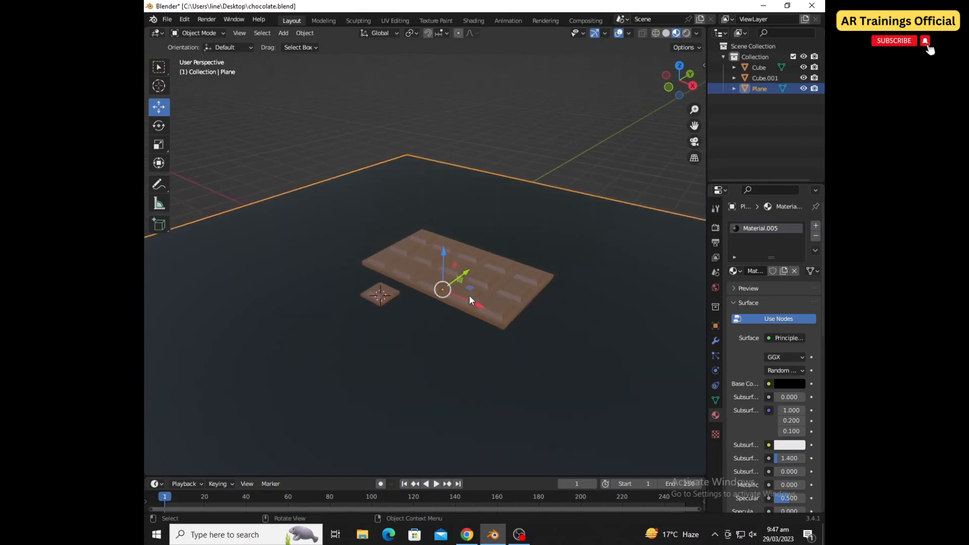
pyautogui.click(686, 33)
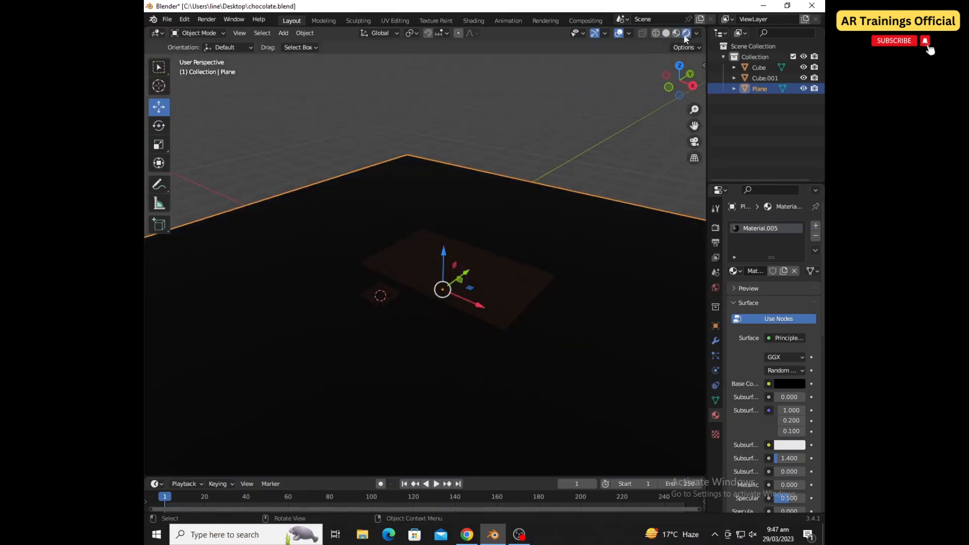
pyautogui.click(676, 33)
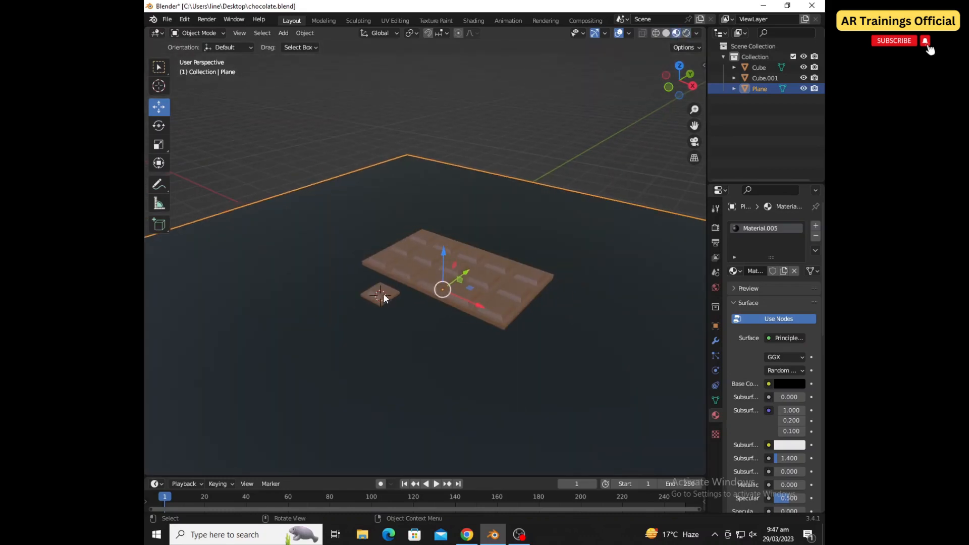
pyautogui.click(666, 34)
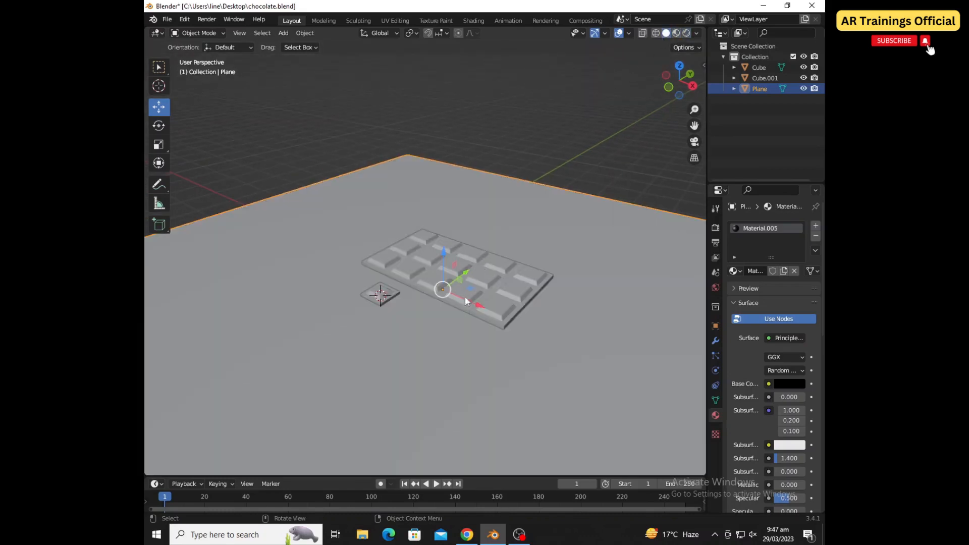
pyautogui.moveTo(465, 296); pyautogui.dragTo(479, 344, button='middle')
pyautogui.scroll(6, 449, 294)
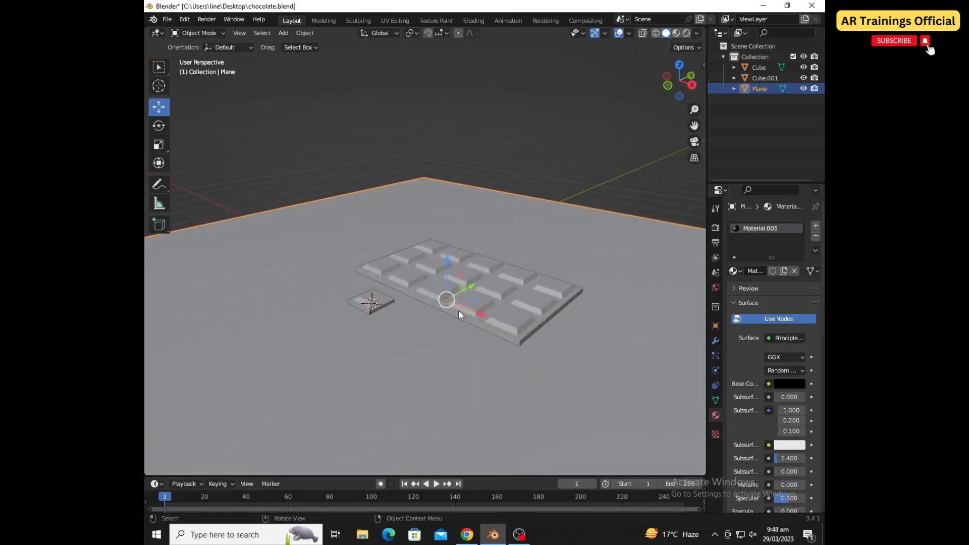
pyautogui.moveTo(447, 273); pyautogui.dragTo(448, 246)
pyautogui.hotkey('ctrl', 'z')
pyautogui.moveTo(473, 289); pyautogui.dragTo(459, 329, button='middle')
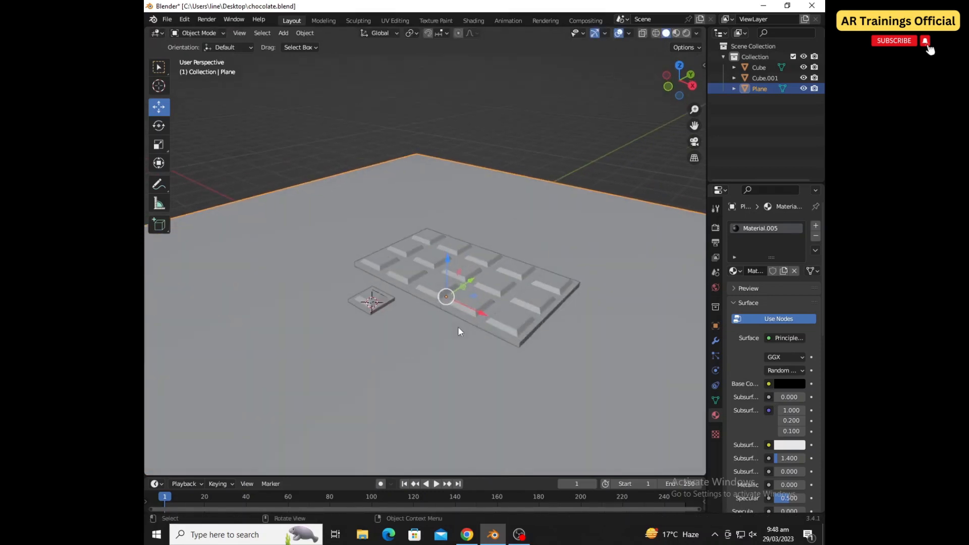
# - Add a Point light at the 3D cursor on the loose chocolate piece
pyautogui.click(283, 33)
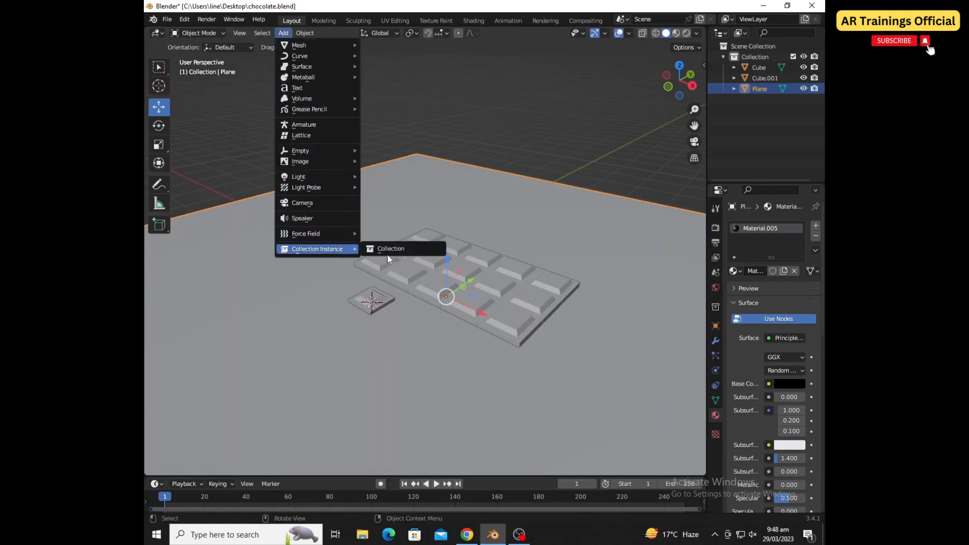
pyautogui.moveTo(320, 174)
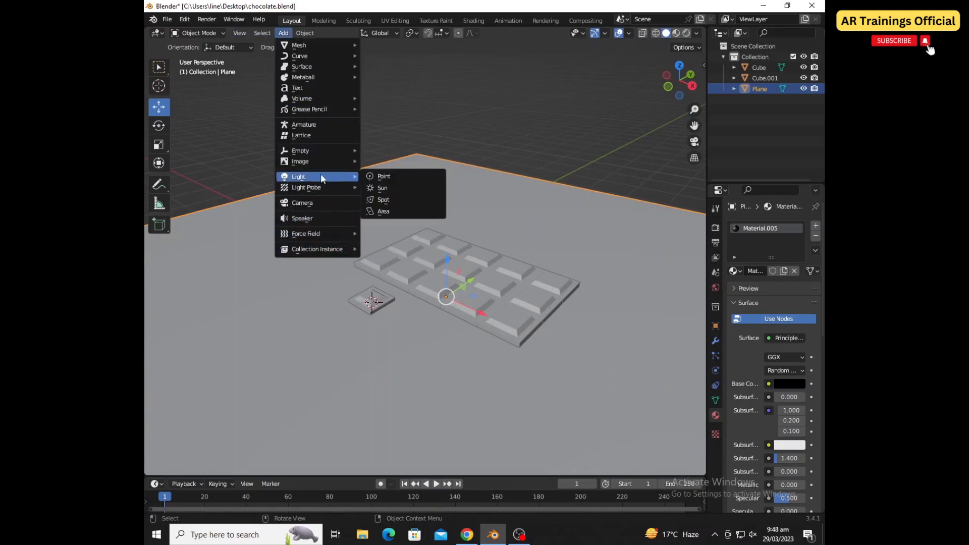
pyautogui.click(401, 175)
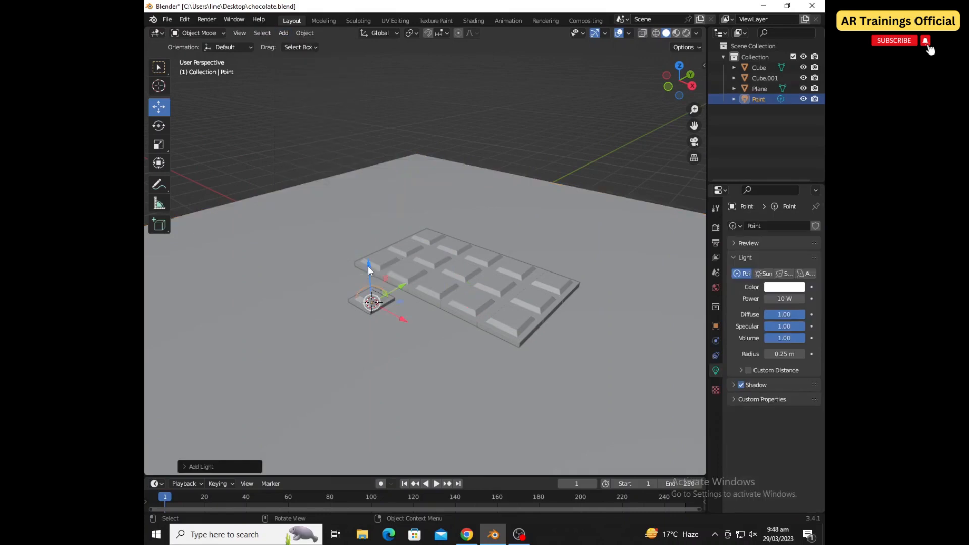
# - Position the Point light above the chocolate bar using Rendered shading, and increase its Power to 38.2 W
pyautogui.moveTo(368, 267); pyautogui.dragTo(541, 145)
pyautogui.click(676, 33)
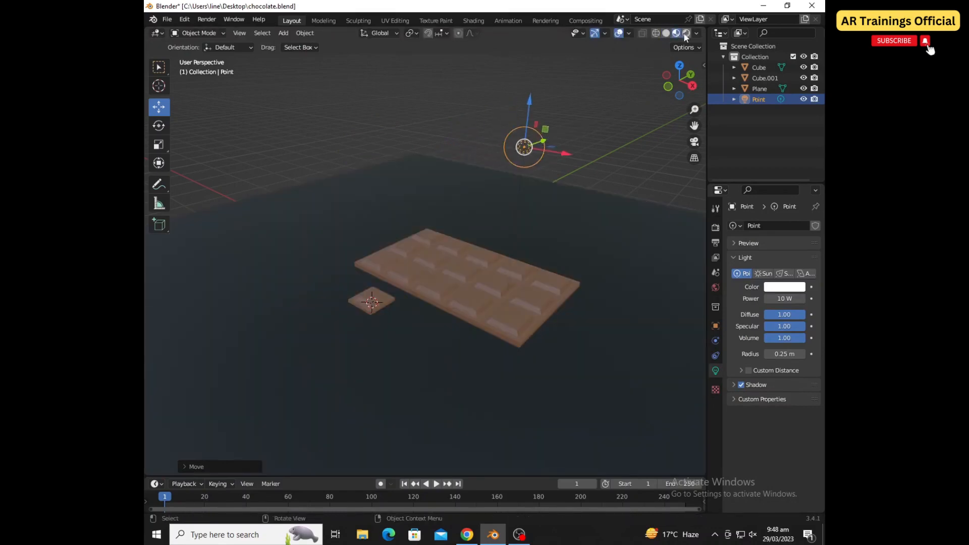
pyautogui.click(686, 33)
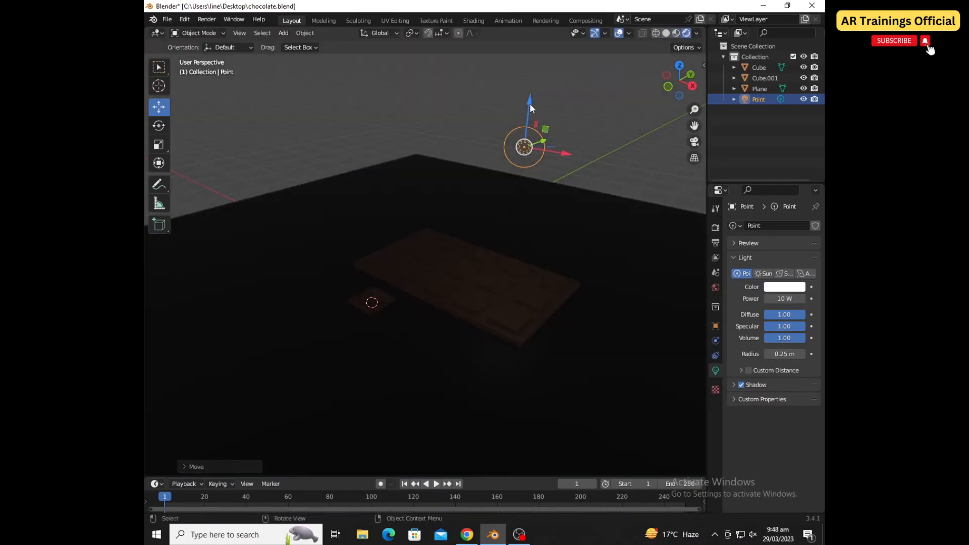
pyautogui.moveTo(529, 103); pyautogui.dragTo(521, 189)
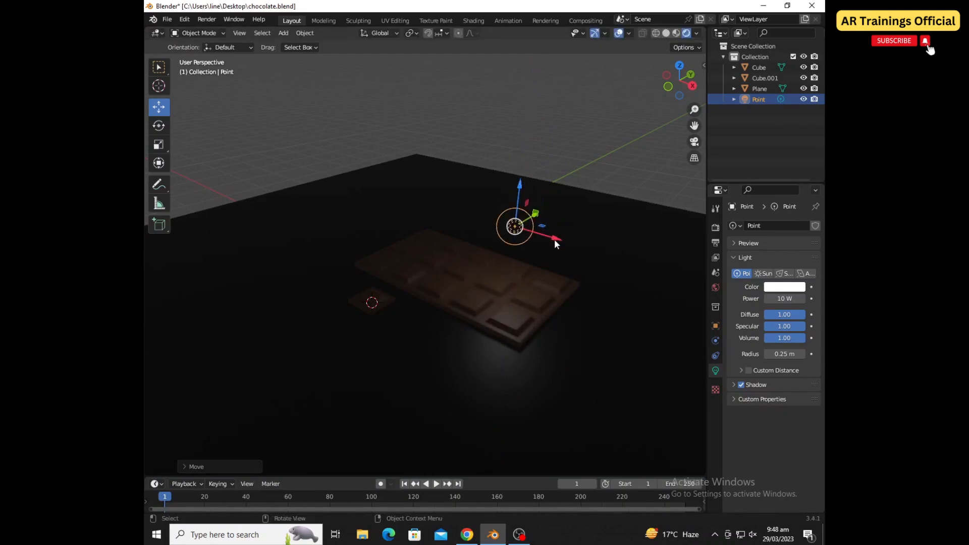
pyautogui.moveTo(555, 238); pyautogui.dragTo(517, 238)
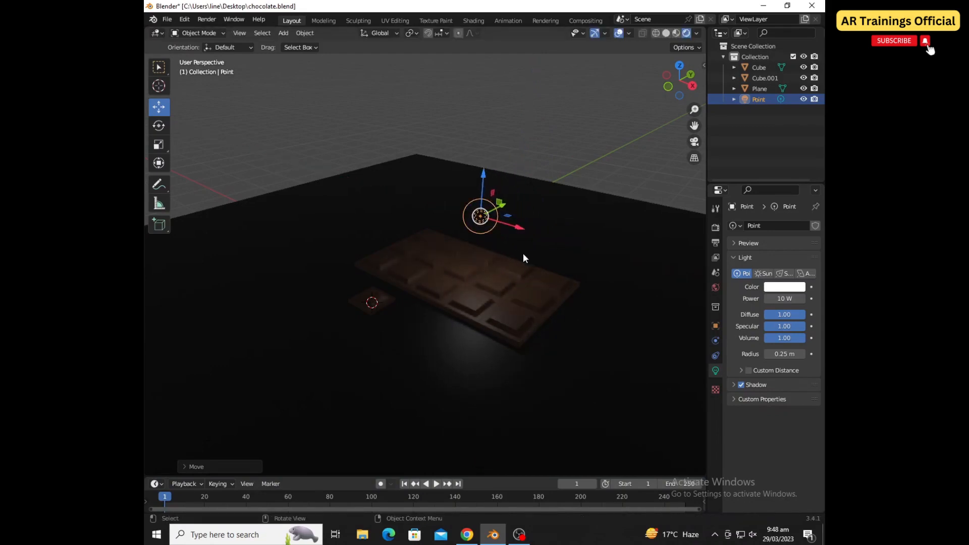
pyautogui.moveTo(777, 298); pyautogui.dragTo(806, 299)
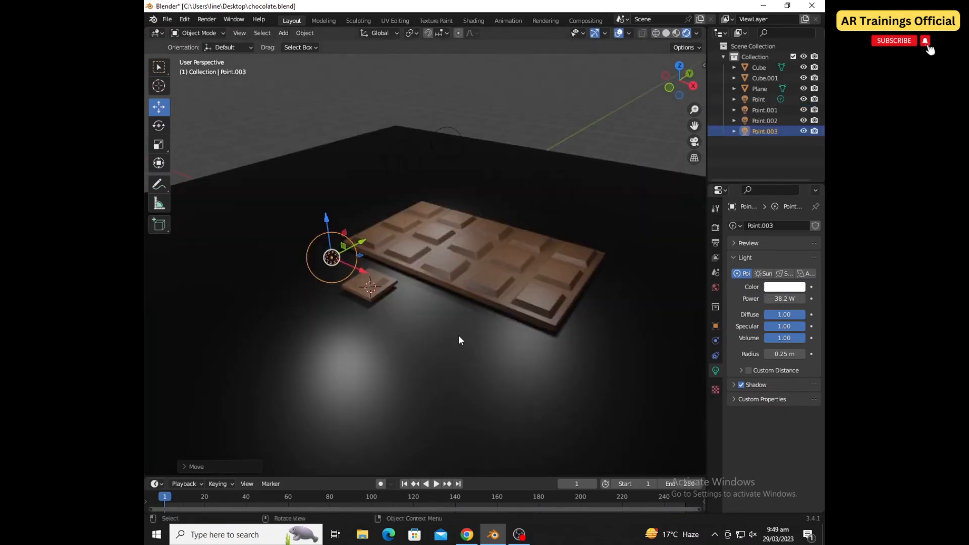
# - Duplicate the light above the loose piece along X, and move the copy about 1.46 m along Y beside the bar's far end
pyautogui.keyDown('shift'); pyautogui.moveTo(458, 334); pyautogui.dragTo(539, 341, button='middle'); pyautogui.keyUp('shift')
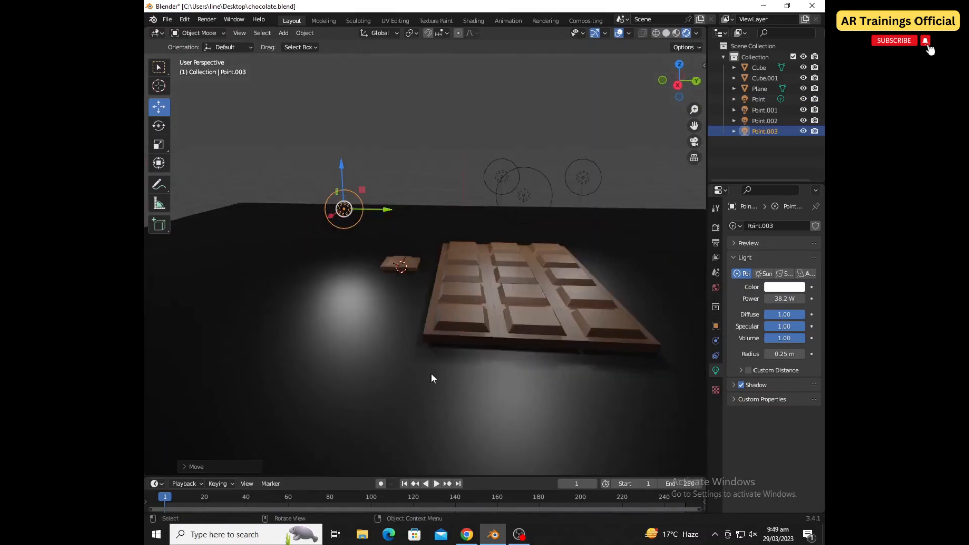
pyautogui.moveTo(432, 375); pyautogui.dragTo(493, 375, button='middle')
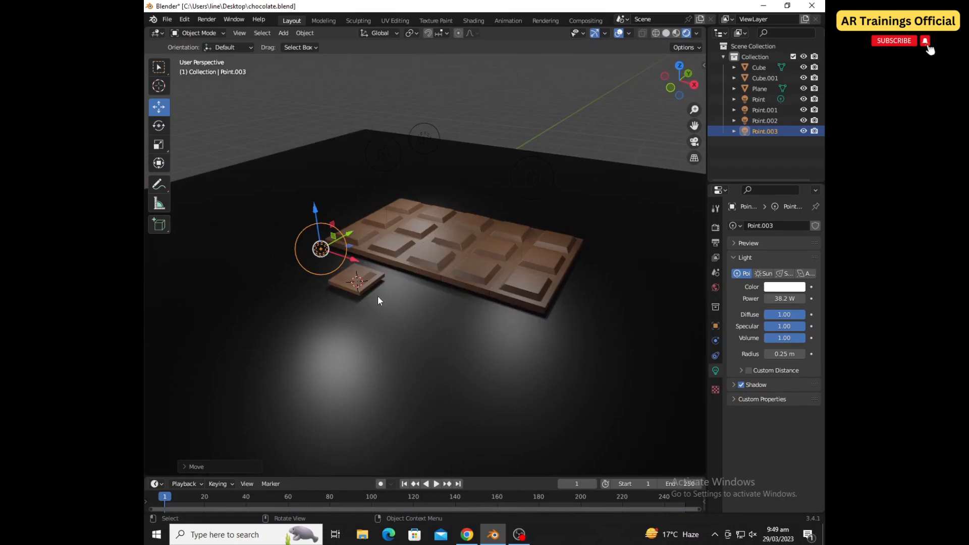
pyautogui.hotkey('shift', 'd')
pyautogui.press('x')
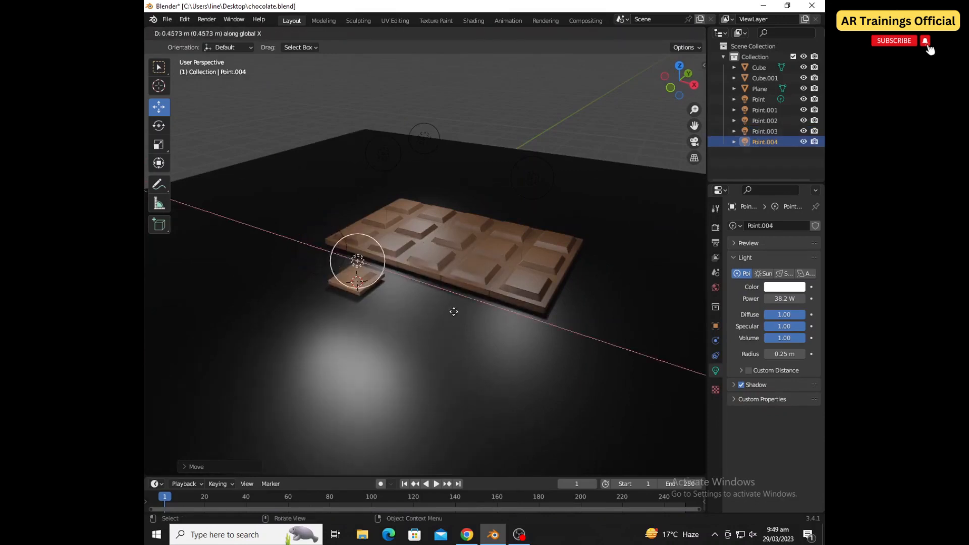
pyautogui.click(564, 318)
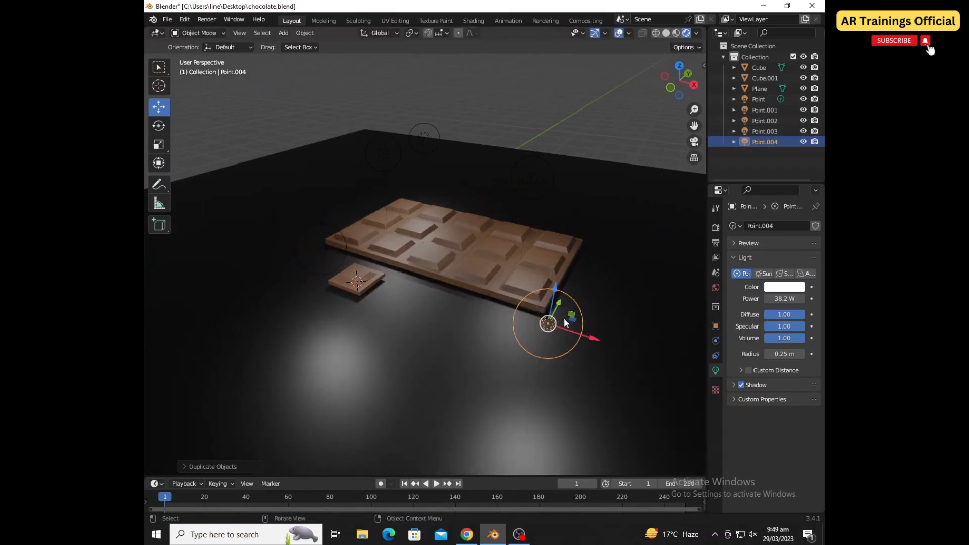
pyautogui.press('g')
pyautogui.press('y')
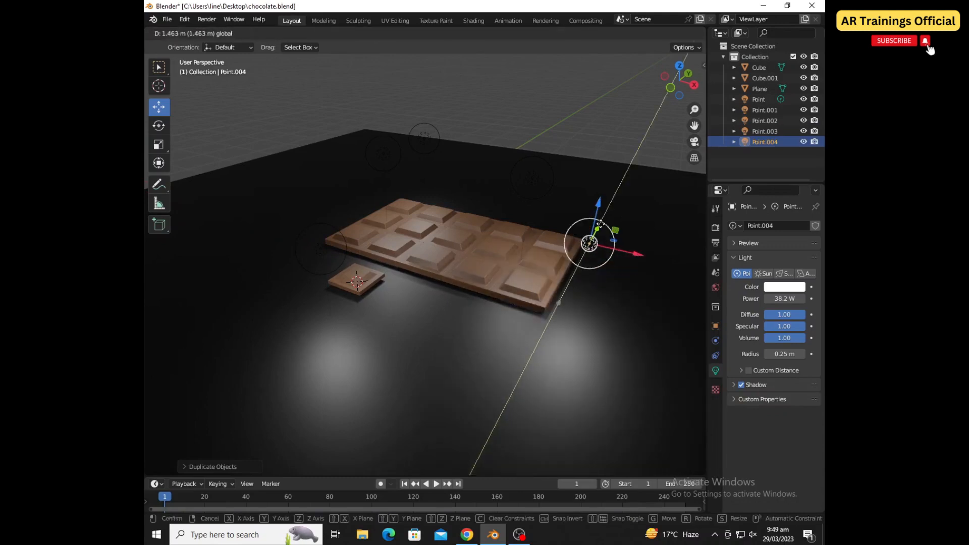
pyautogui.moveTo(600, 224); pyautogui.dragTo(600, 224)
# - Switch the scene's render engine to Cycles
pyautogui.scroll(-3, 516, 289)
pyautogui.scroll(5, 365, 311)
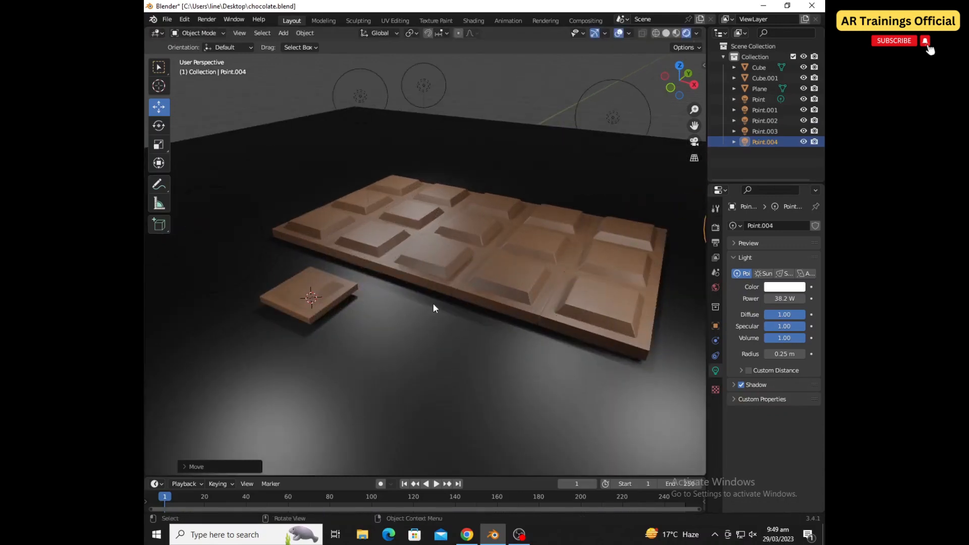
pyautogui.keyDown('shift'); pyautogui.moveTo(474, 335); pyautogui.dragTo(438, 328, button='middle'); pyautogui.keyUp('shift')
pyautogui.scroll(-3, 435, 309)
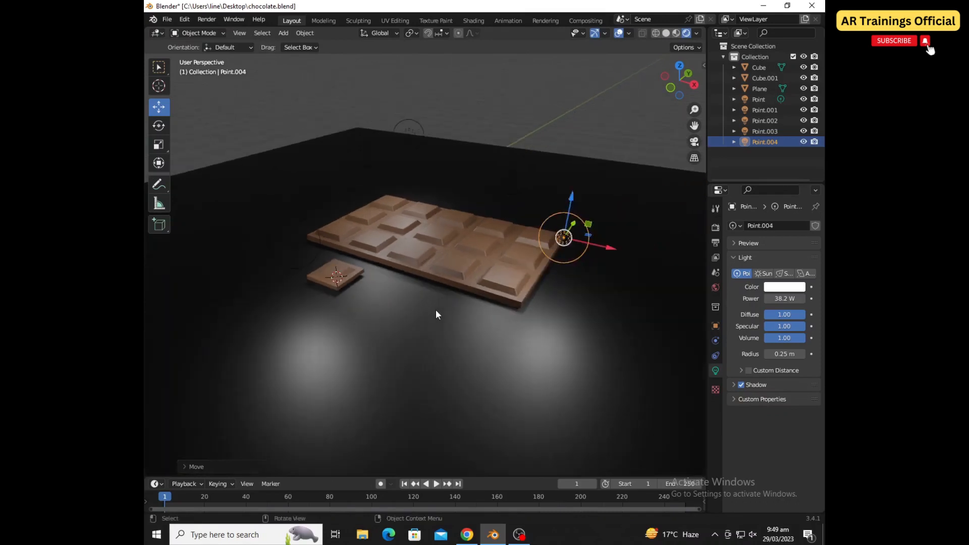
pyautogui.scroll(3, 437, 315)
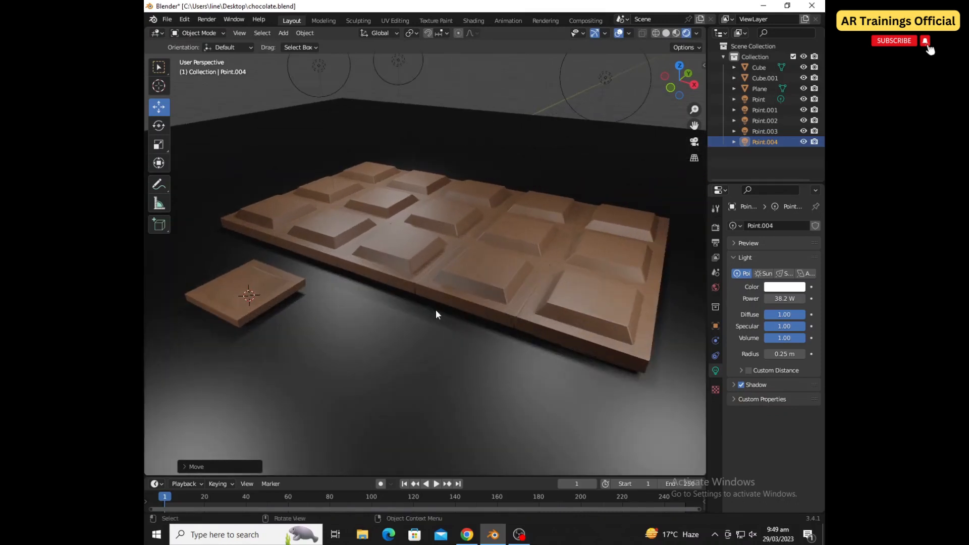
pyautogui.scroll(-2, 403, 273)
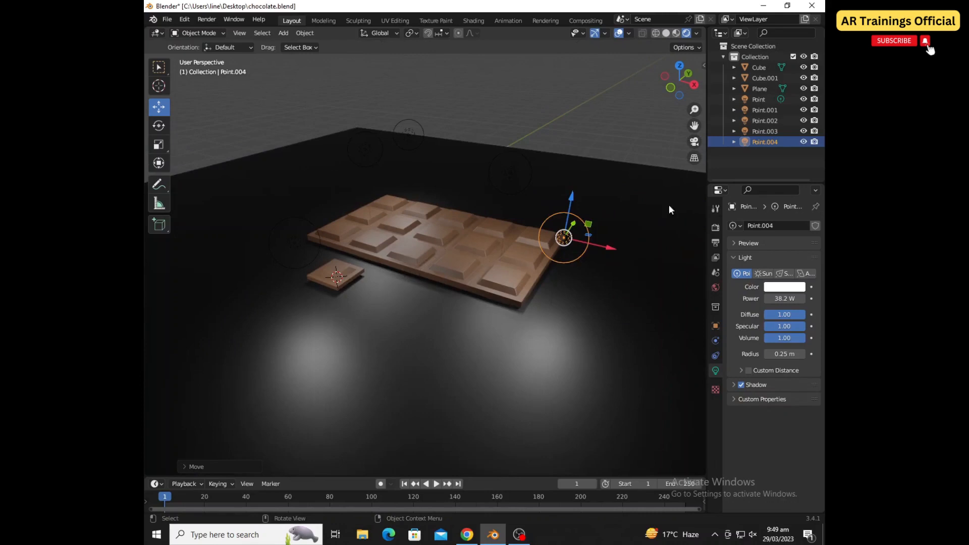
pyautogui.click(715, 227)
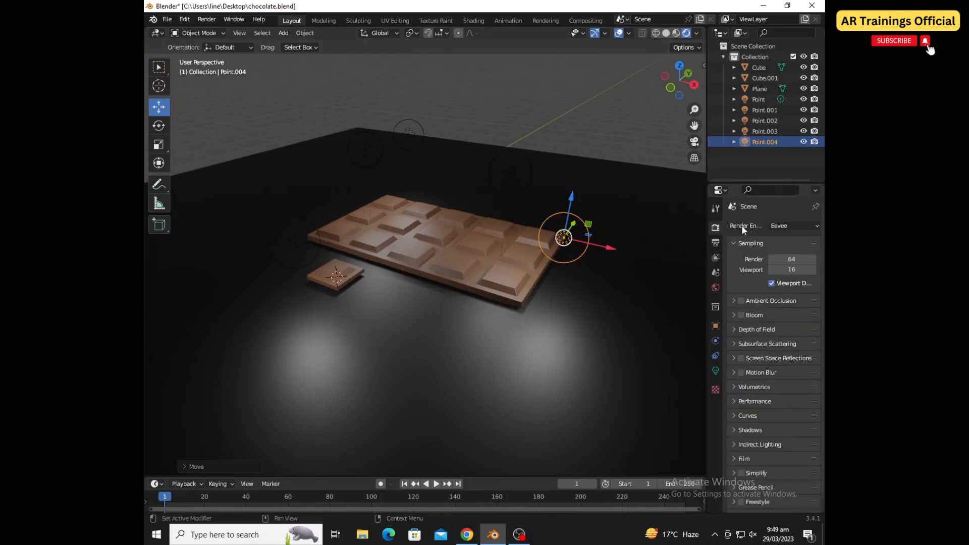
pyautogui.click(780, 226)
pyautogui.click(779, 259)
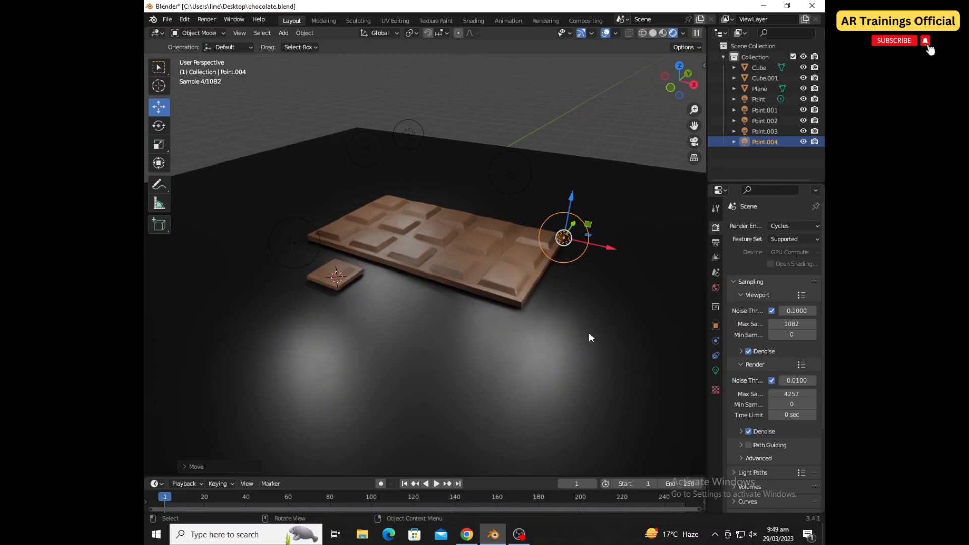
pyautogui.click(283, 33)
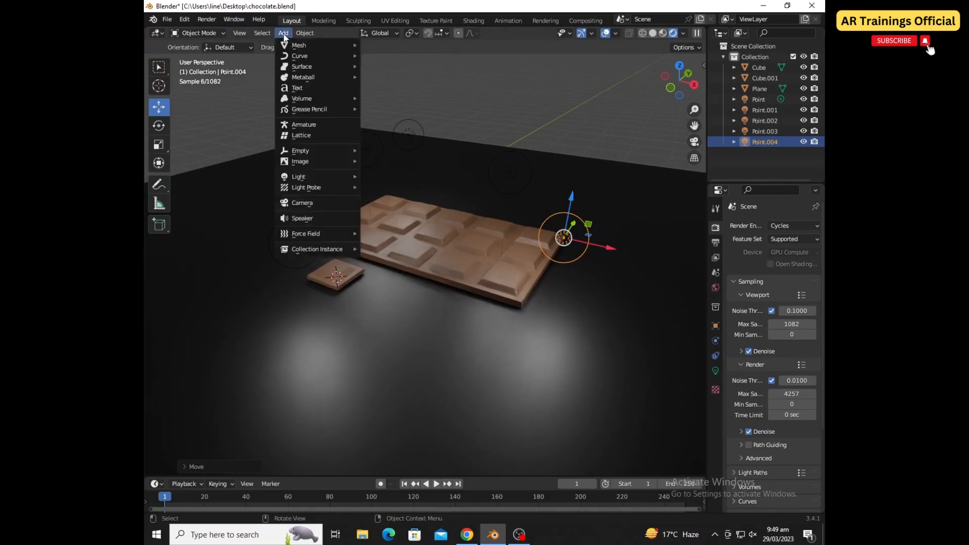
pyautogui.click(319, 203)
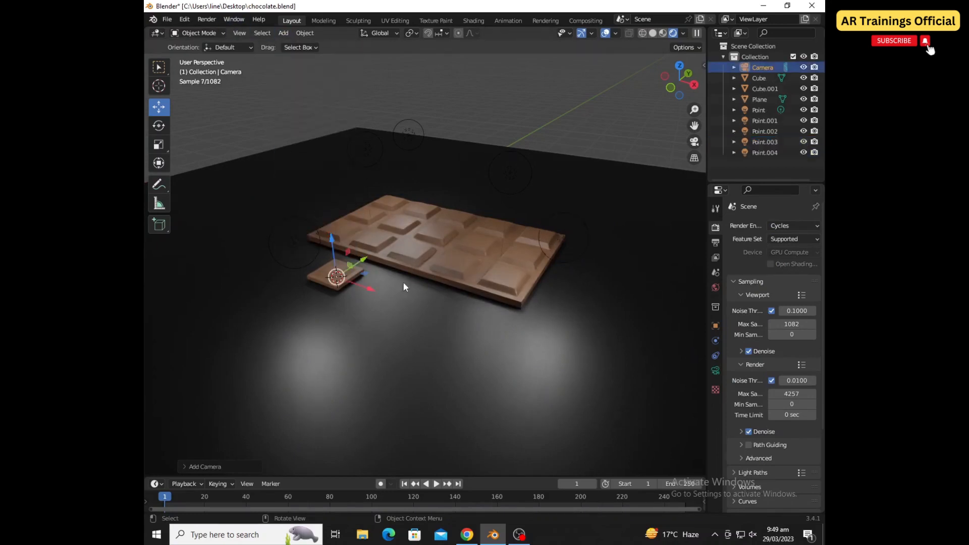
pyautogui.moveTo(331, 238); pyautogui.dragTo(318, 209)
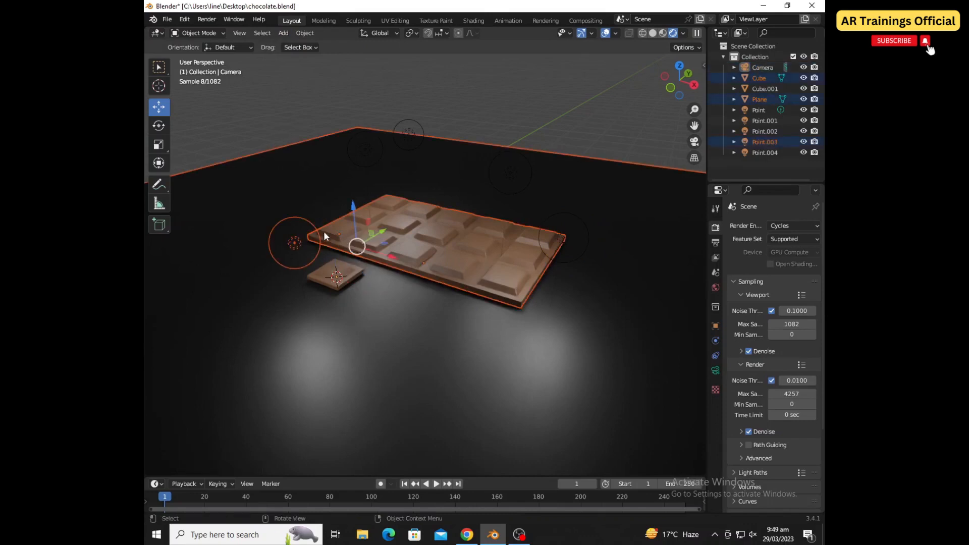
pyautogui.click(349, 276)
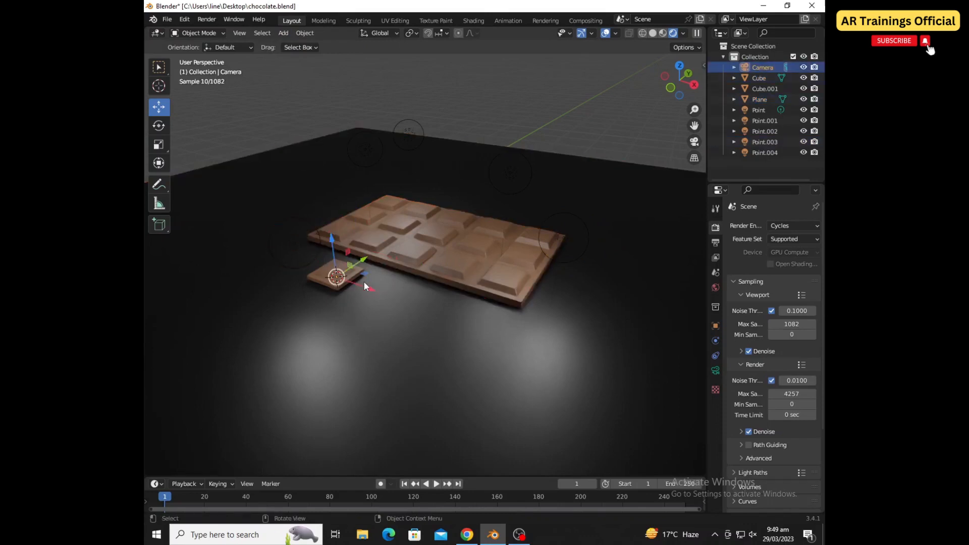
pyautogui.moveTo(368, 286); pyautogui.dragTo(371, 289)
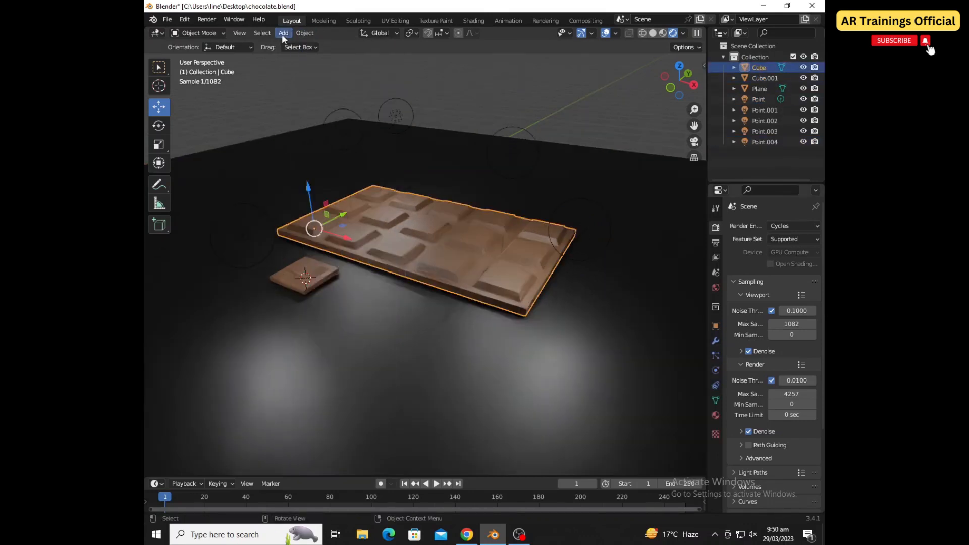
# - Add a camera, lift it above the chocolate bar, and move it along X past the bar's end opposite the loose piece
pyautogui.click(283, 33)
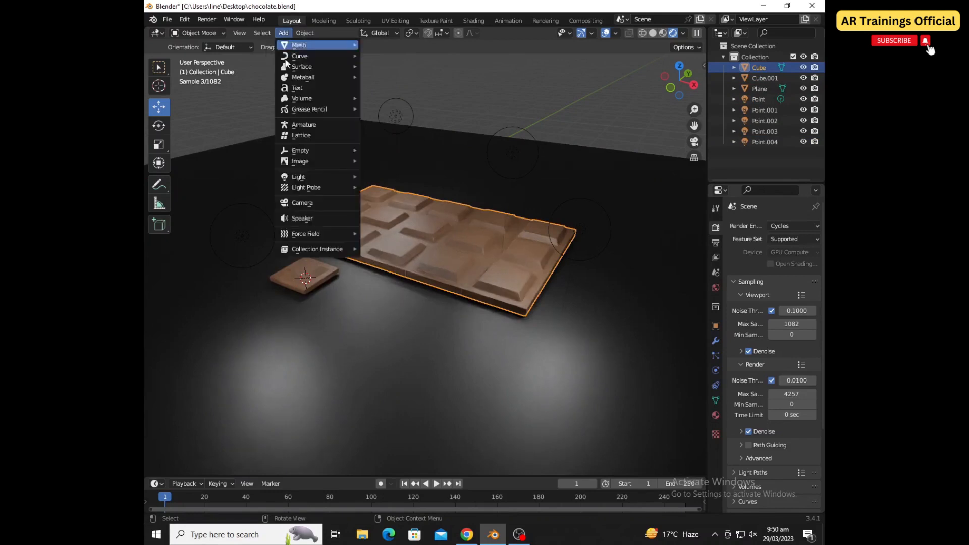
pyautogui.click(311, 202)
pyautogui.press('g')
pyautogui.click(355, 175)
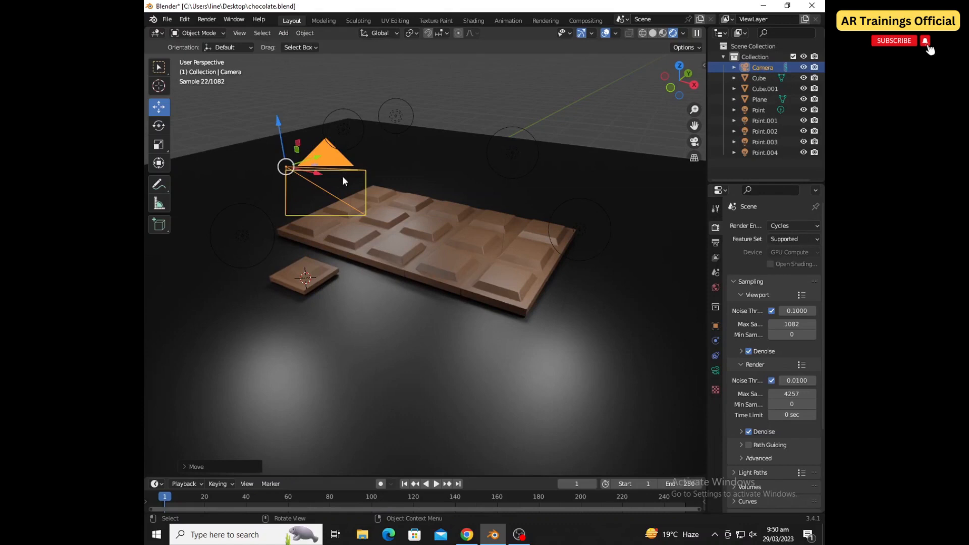
pyautogui.press('g')
pyautogui.press('x')
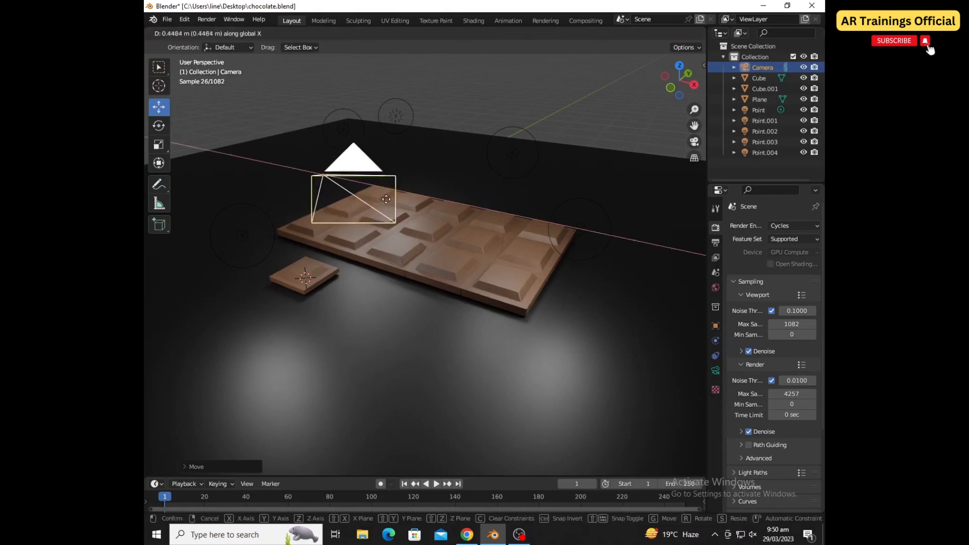
pyautogui.click(656, 368)
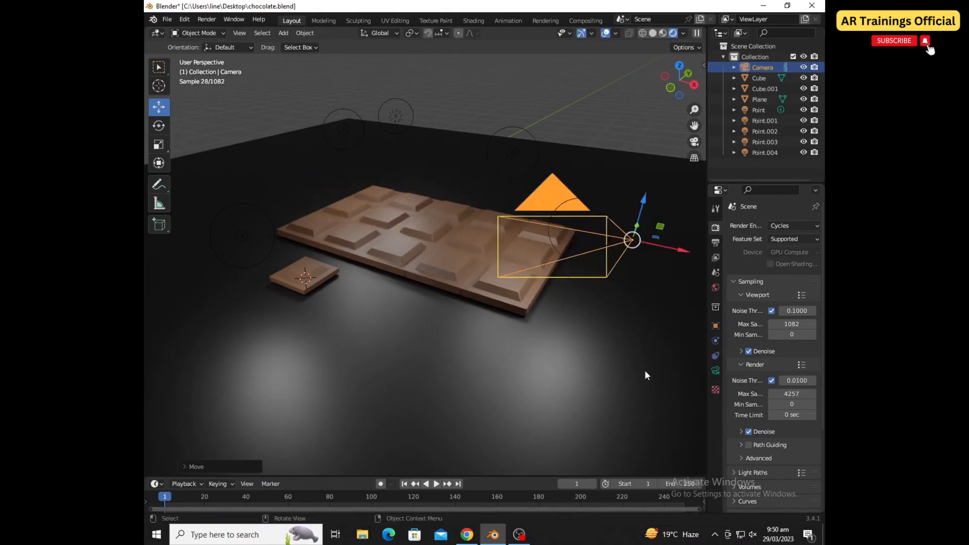
# - Look through the camera and set its Focal Length to 19 mm, Shift X to -0.320 and Shift Y to 0.070
pyautogui.moveTo(522, 344); pyautogui.dragTo(483, 355, button='middle')
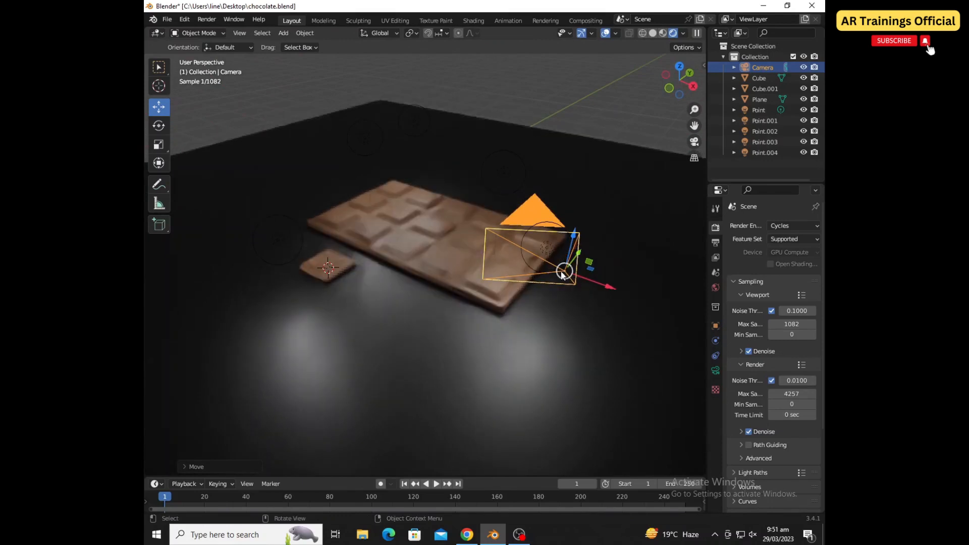
pyautogui.press('KP_0')
pyautogui.click(715, 370)
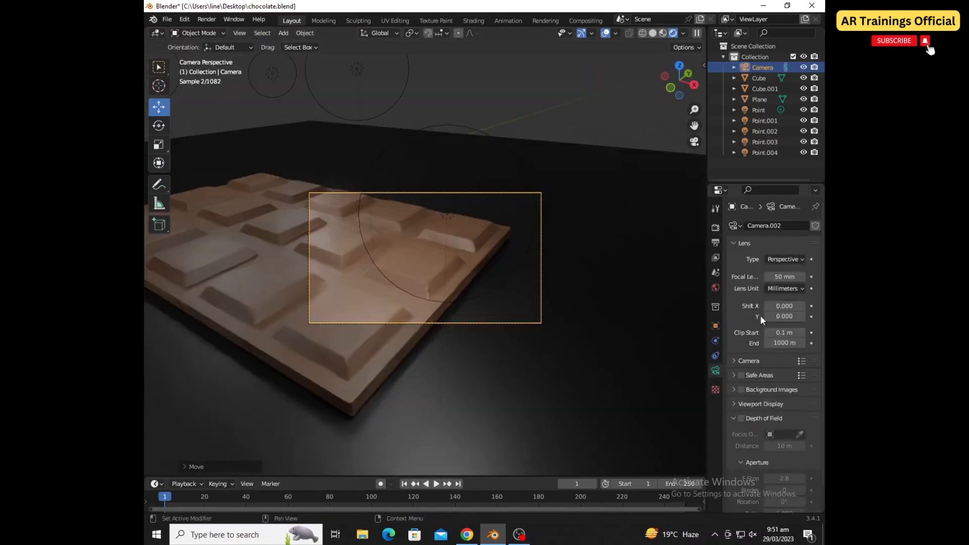
pyautogui.moveTo(784, 277); pyautogui.dragTo(785, 317)
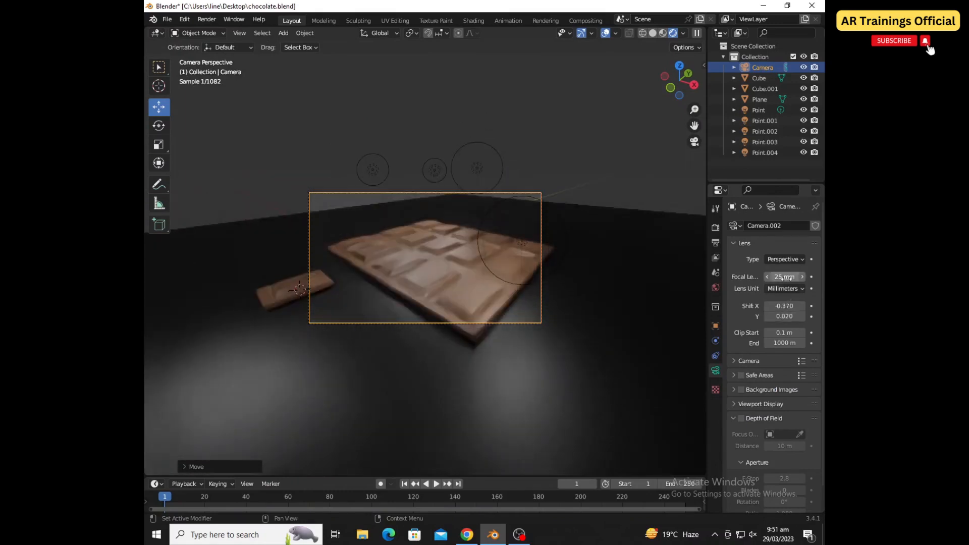
pyautogui.moveTo(784, 276)
pyautogui.mouseDown()
pyautogui.moveTo(765, 276)
pyautogui.moveTo(781, 282)
pyautogui.mouseUp()
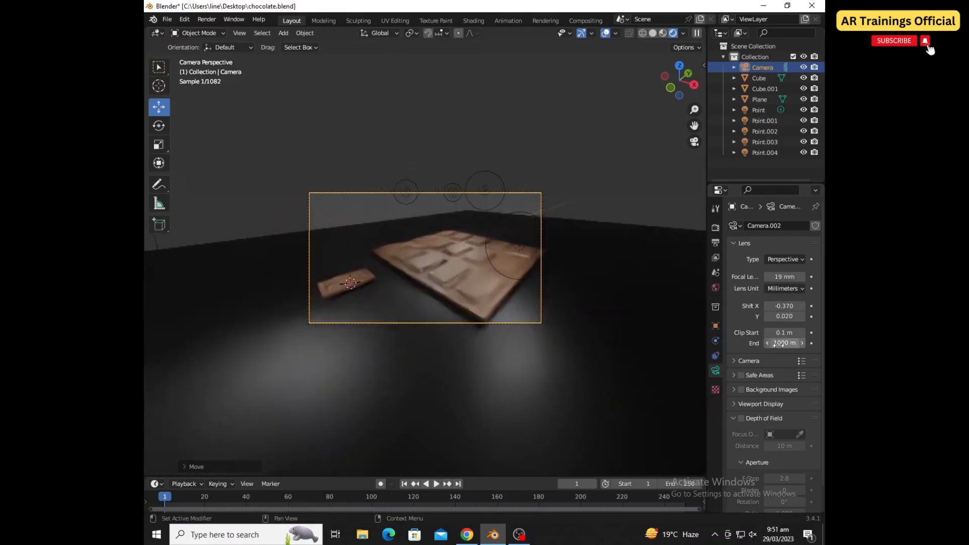
pyautogui.moveTo(784, 317)
pyautogui.mouseDown()
pyautogui.moveTo(772, 306)
pyautogui.moveTo(784, 305)
pyautogui.mouseUp()
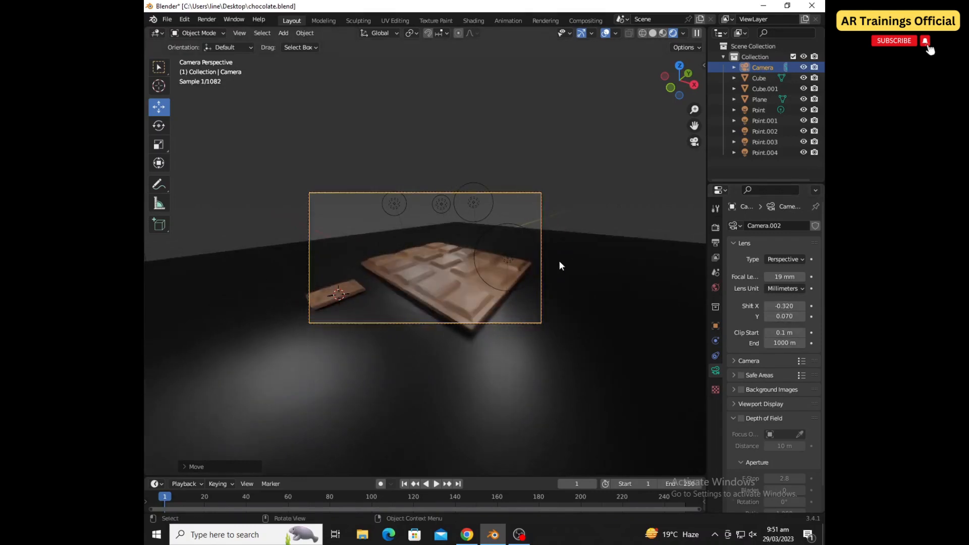
# - Leave the camera view and raise the camera along Z above the end of the chocolate bar
pyautogui.click(528, 281)
pyautogui.moveTo(460, 374); pyautogui.dragTo(442, 327, button='middle')
pyautogui.click(447, 240)
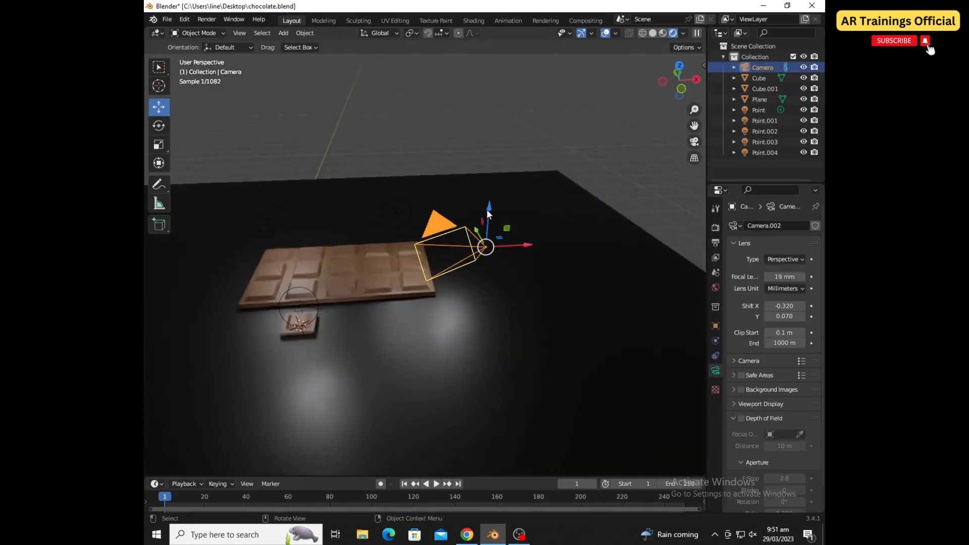
pyautogui.moveTo(486, 210); pyautogui.dragTo(481, 171)
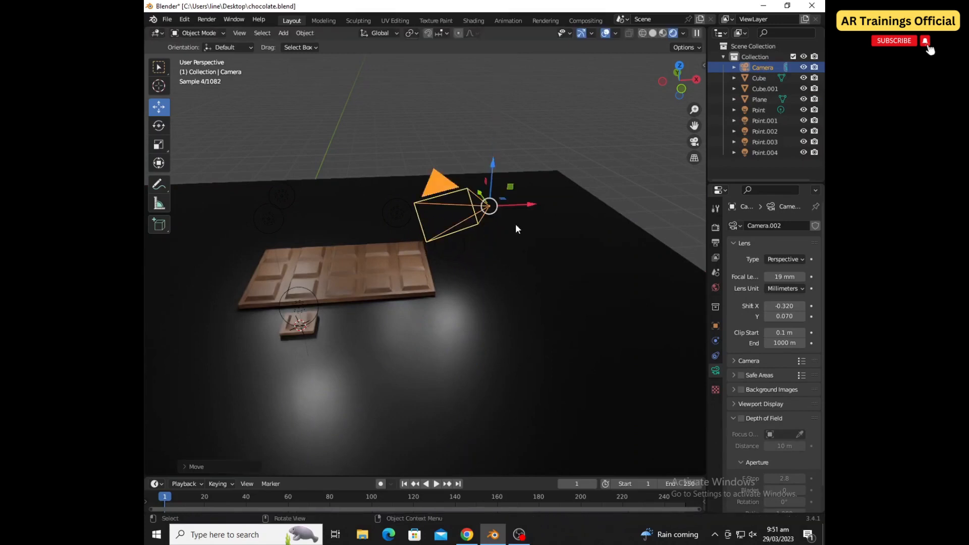
# - Render the scene from the camera and enlarge the chocolate bar in the render result
pyautogui.scroll(-1, 523, 262)
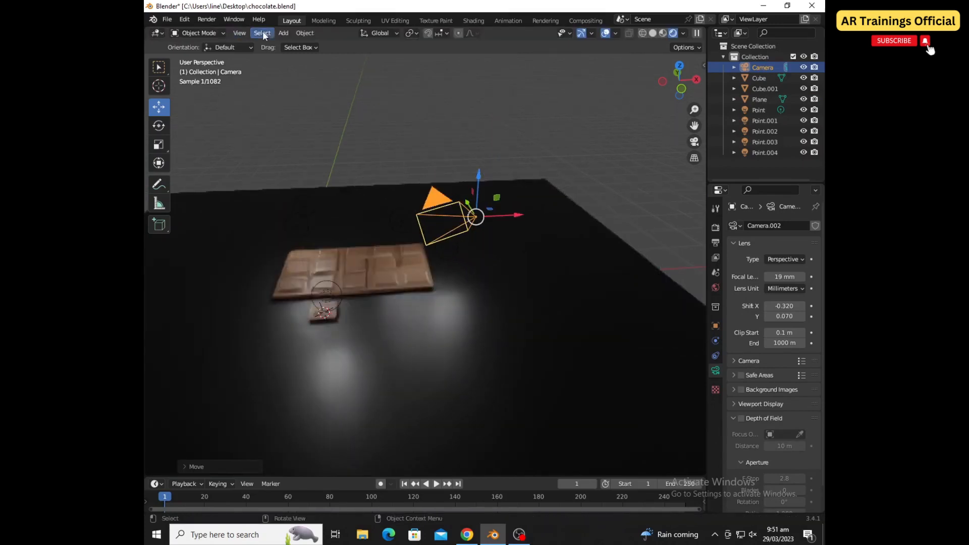
pyautogui.press('F12')
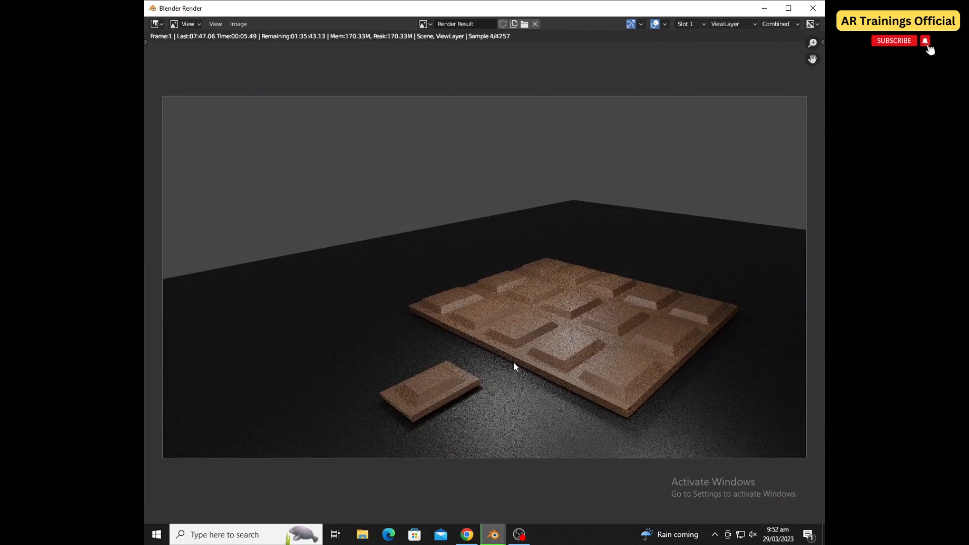
pyautogui.scroll(1, 528, 356)
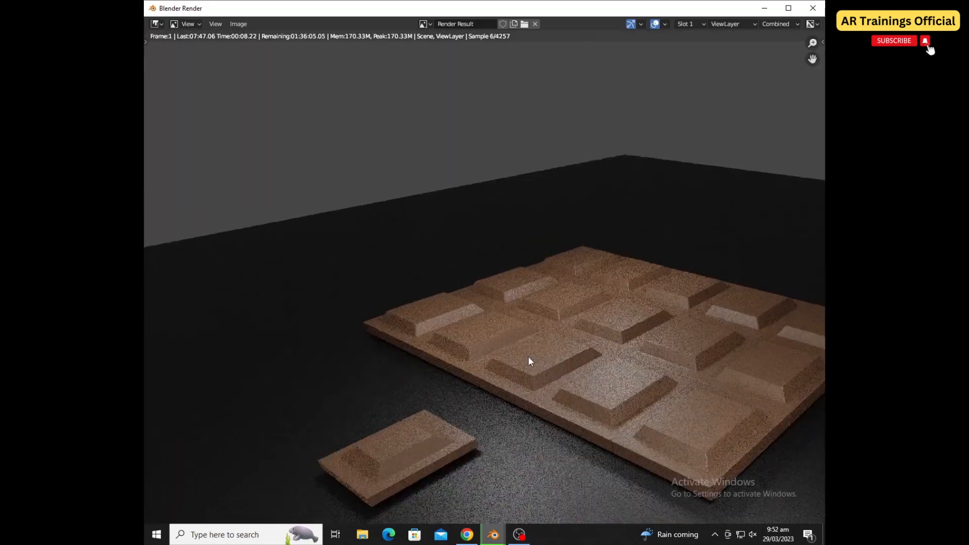
# - Examine the chocolate bar, loose piece and overall framing in the render result, both as a full frame and closer up
pyautogui.scroll(-2, 528, 356)
pyautogui.scroll(-3, 528, 357)
pyautogui.scroll(2, 567, 323)
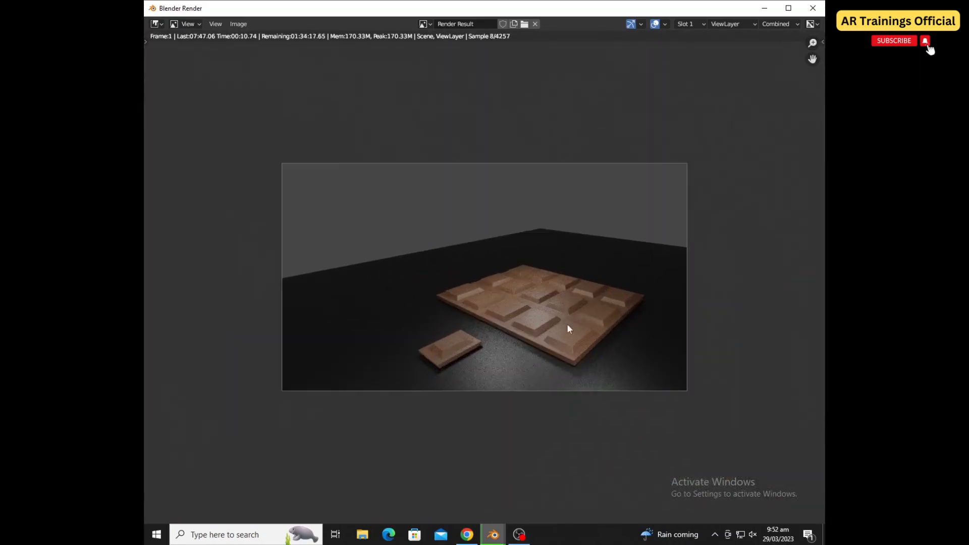
pyautogui.scroll(2, 567, 327)
pyautogui.scroll(-1, 566, 328)
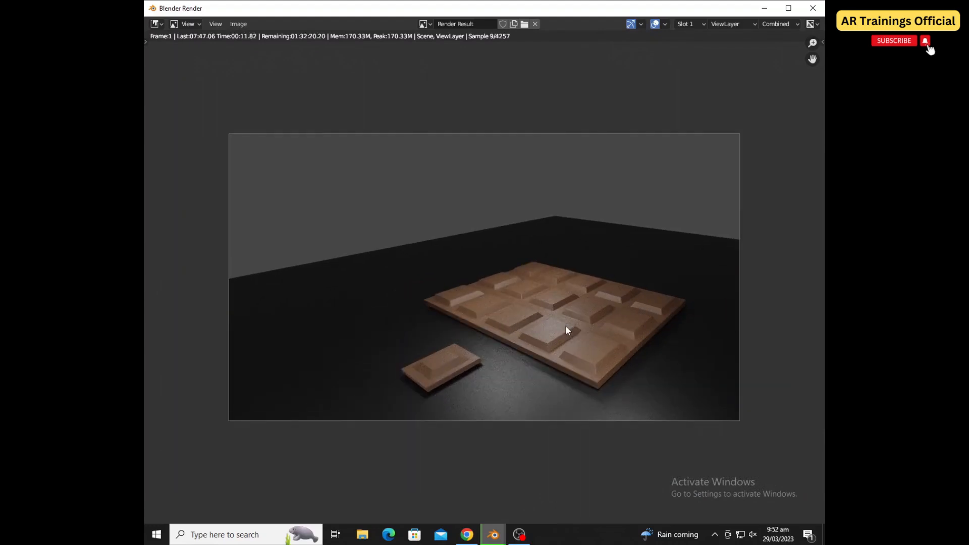
pyautogui.scroll(1, 566, 327)
pyautogui.scroll(-1, 566, 327)
pyautogui.scroll(1, 566, 327)
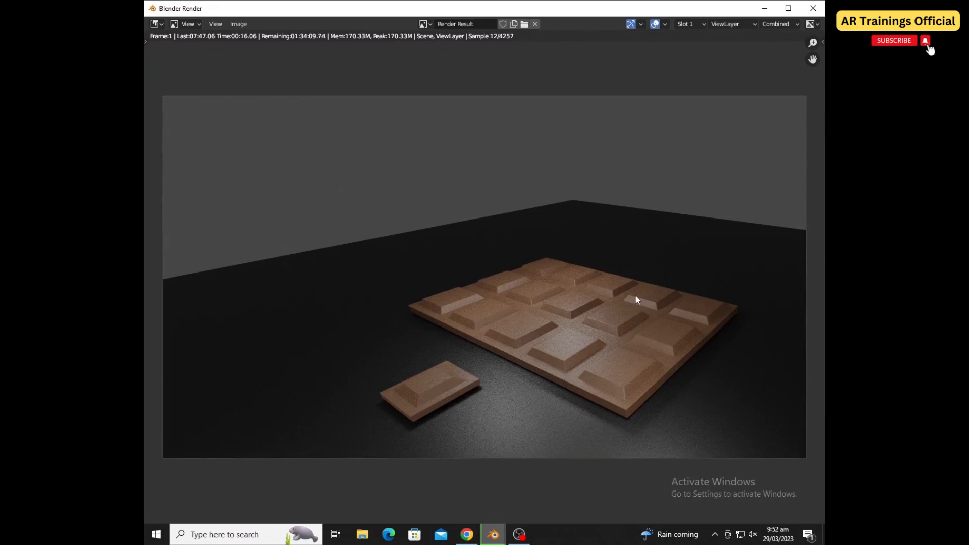
pyautogui.scroll(-1, 601, 296)
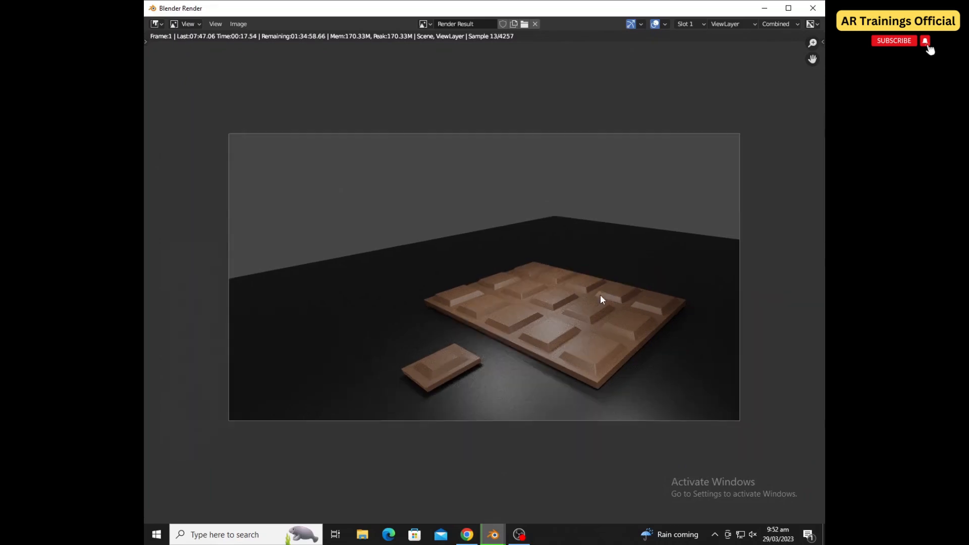
# - Shrink the render window in height and width to uncover the outliner and render settings of the main window behind it
pyautogui.click(787, 9)
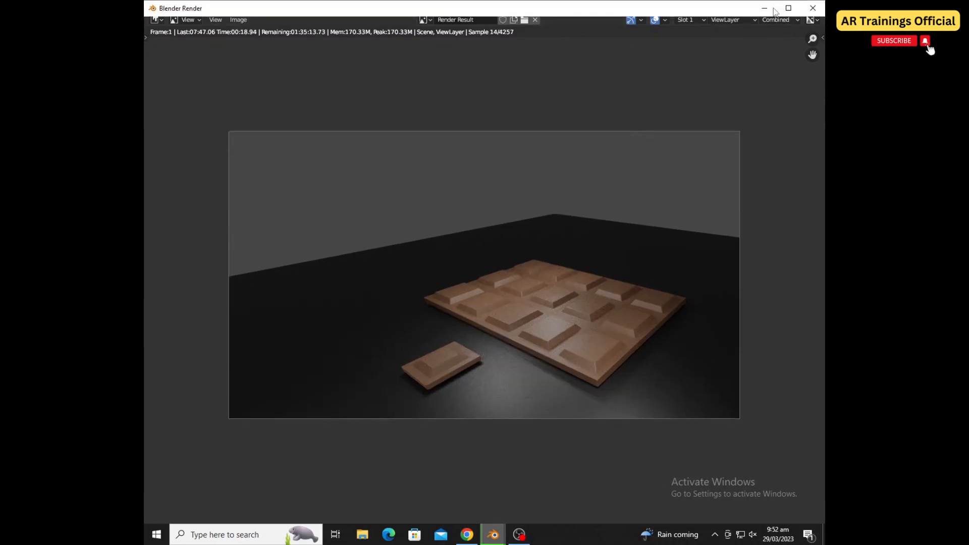
pyautogui.click(789, 8)
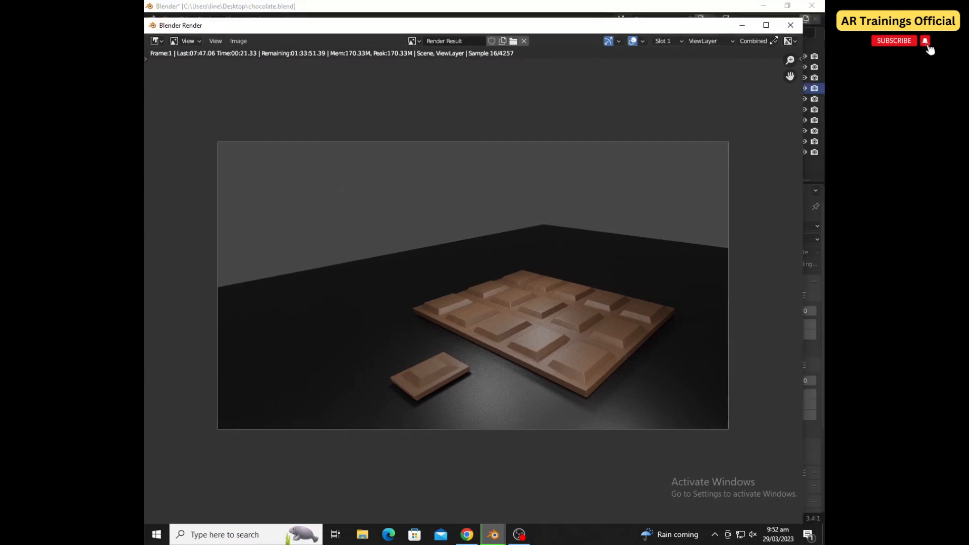
pyautogui.moveTo(802, 18); pyautogui.dragTo(657, 140)
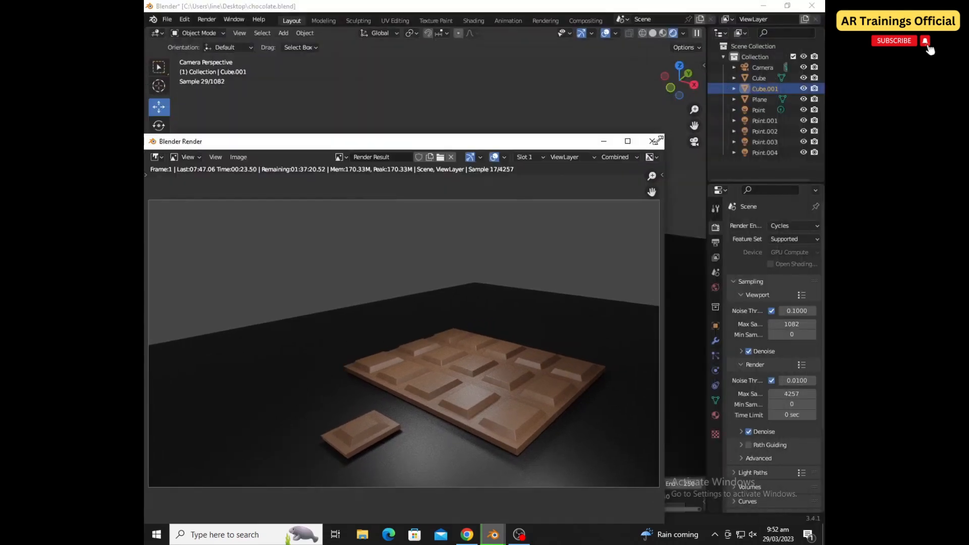